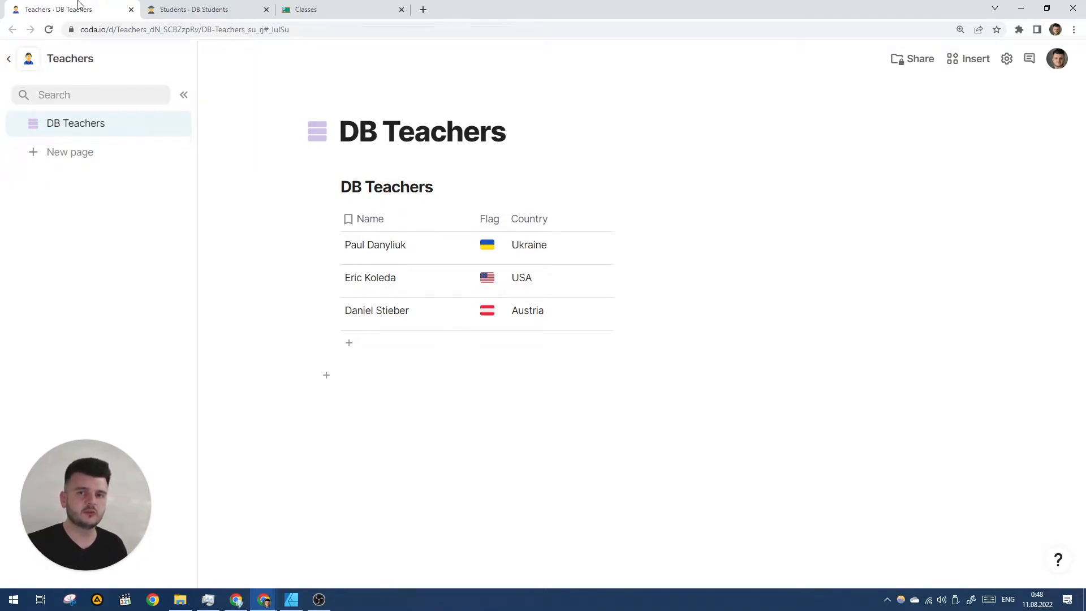
# Look over the DB Teachers and DB Students docs, ending on the empty Classes doc
pyautogui.click(185, 8)
pyautogui.click(334, 6)
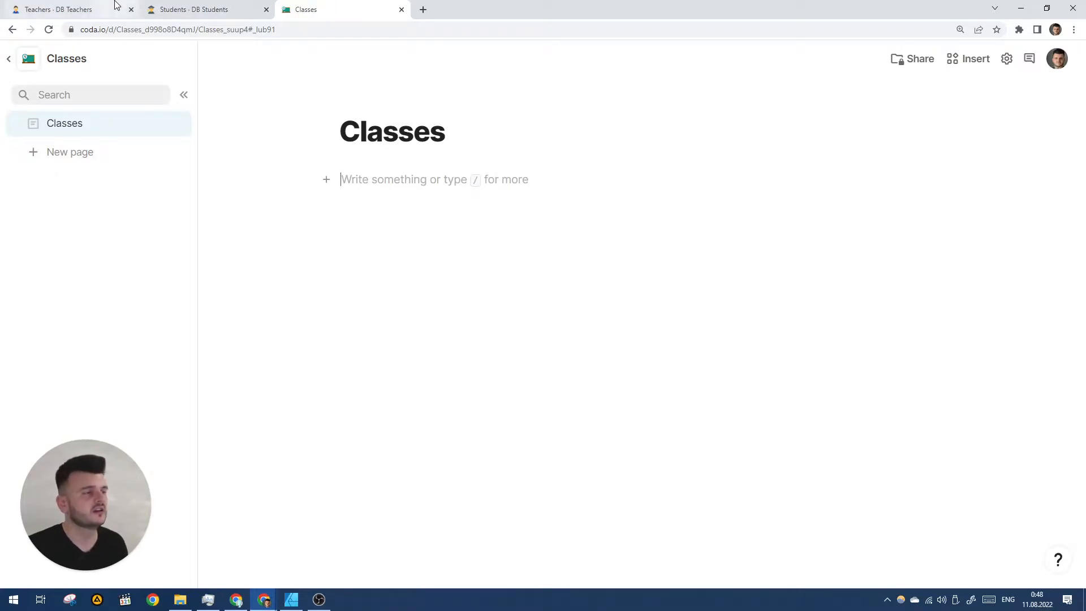
pyautogui.click(80, 7)
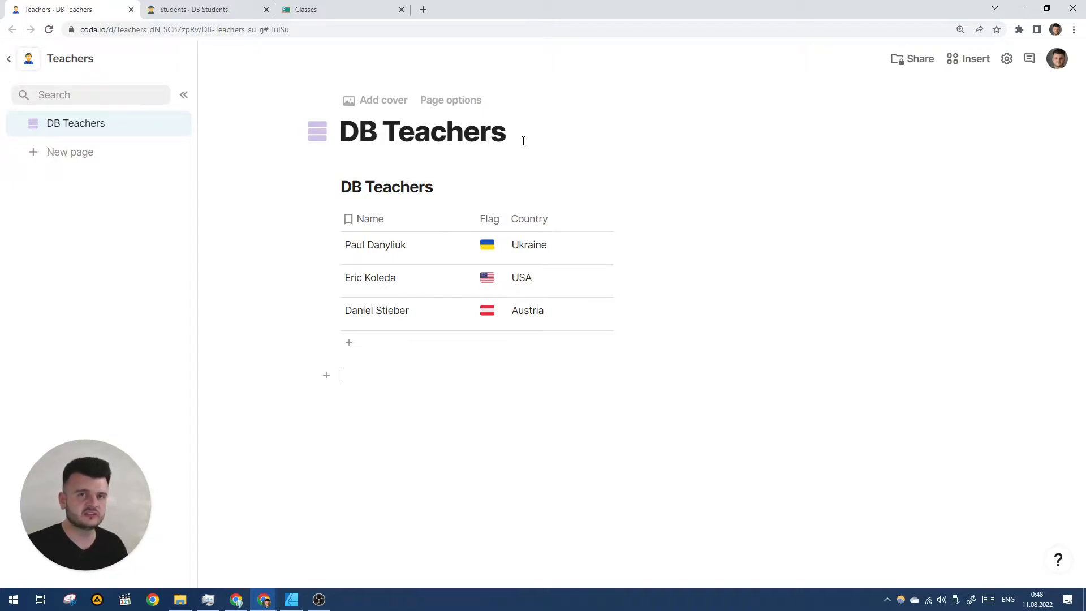
pyautogui.click(214, 8)
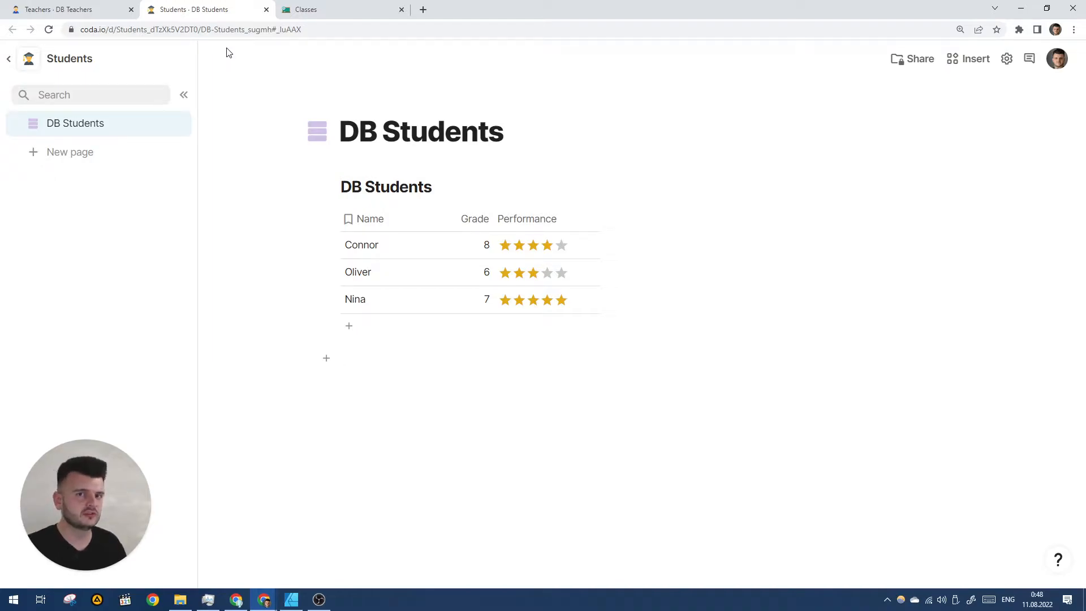
pyautogui.click(308, 8)
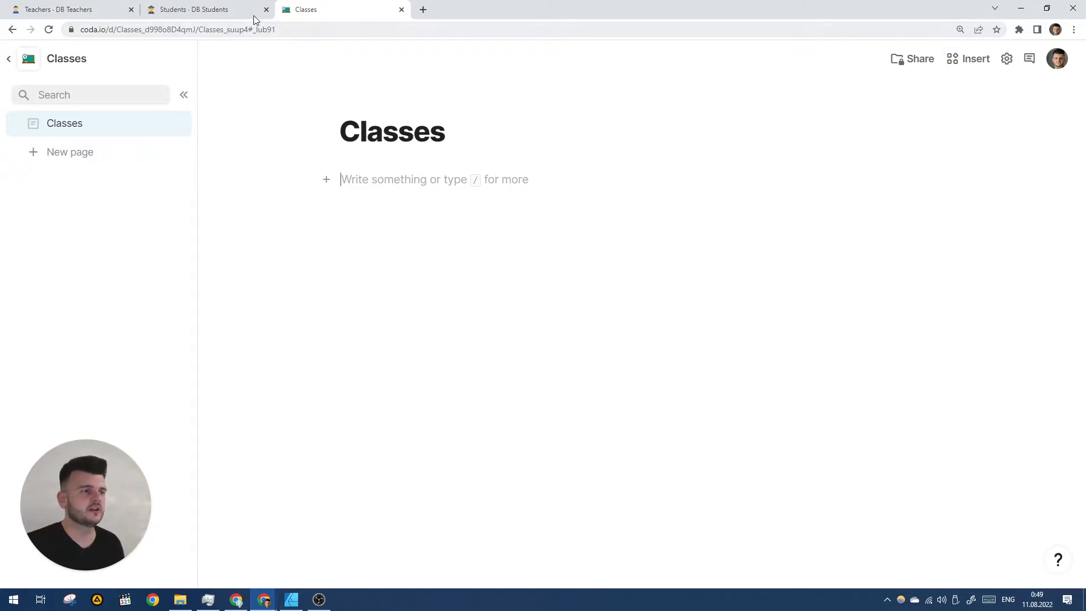
# Insert a view of DB Teachers below the original table, titled 'OUT Teachers[read:*]'
pyautogui.click(87, 6)
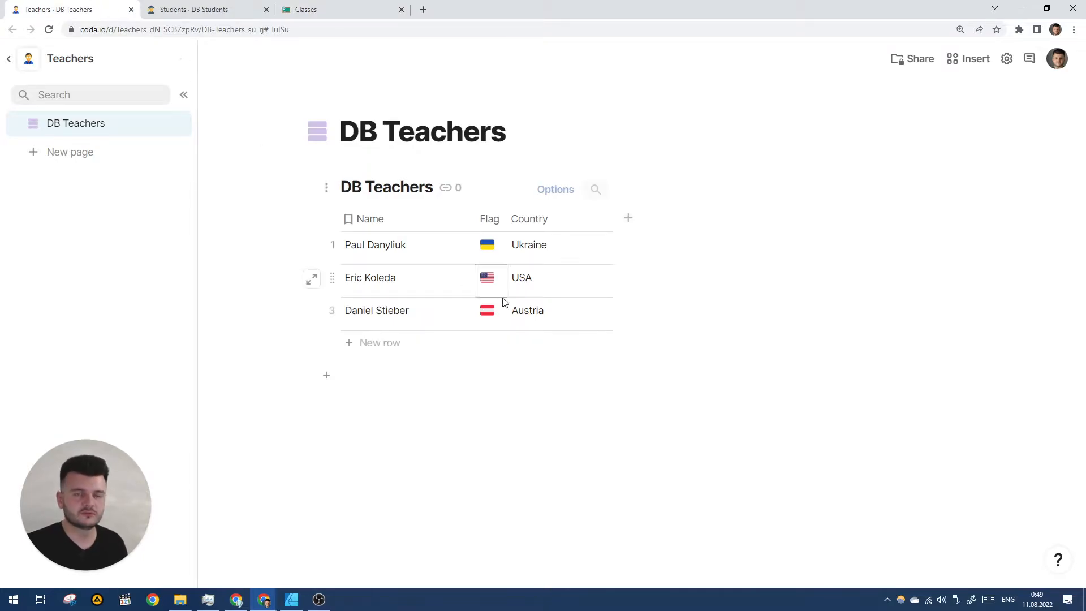
pyautogui.click(412, 377)
pyautogui.write('/DB')
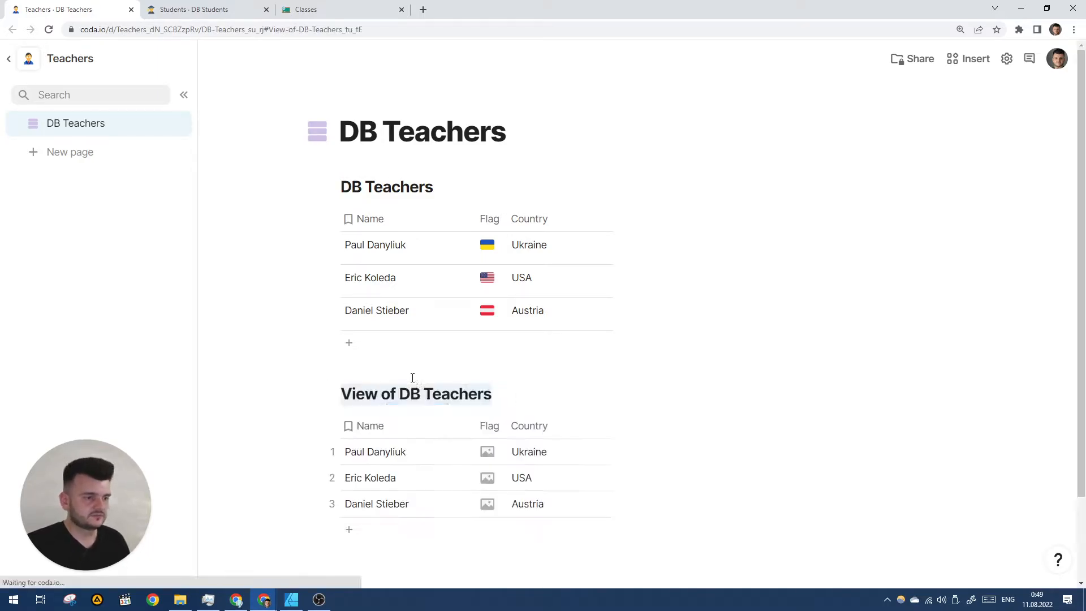
pyautogui.press('Return')
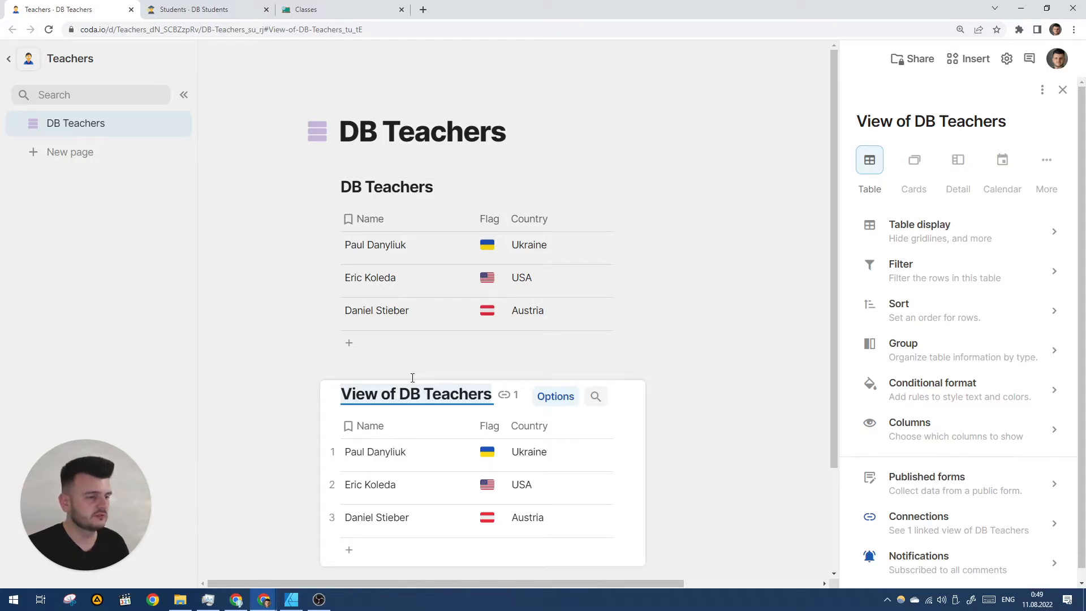
pyautogui.write('OUT')
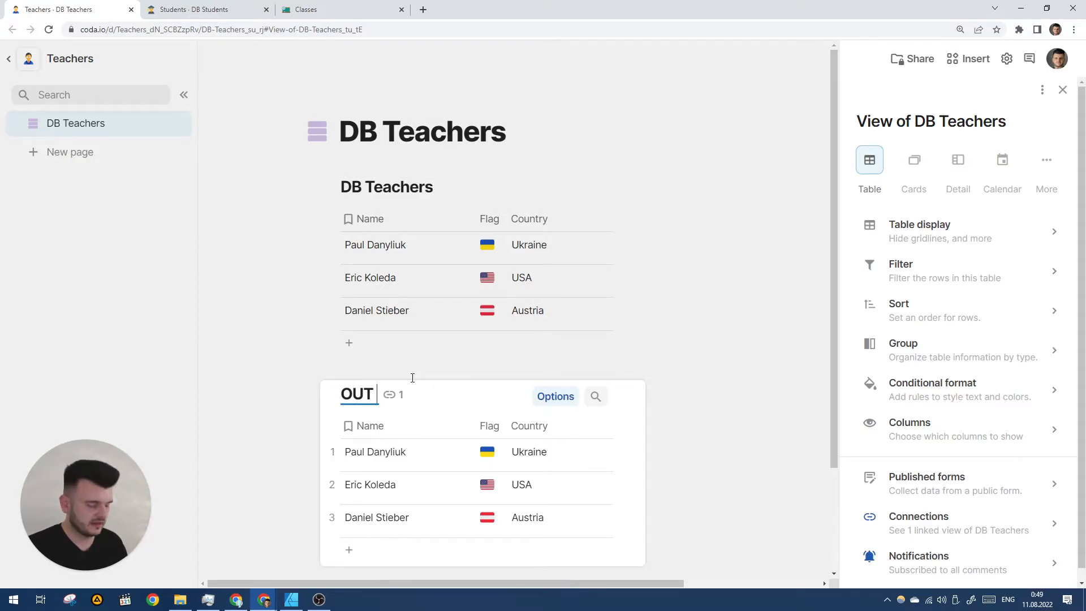
pyautogui.write(' Teachers')
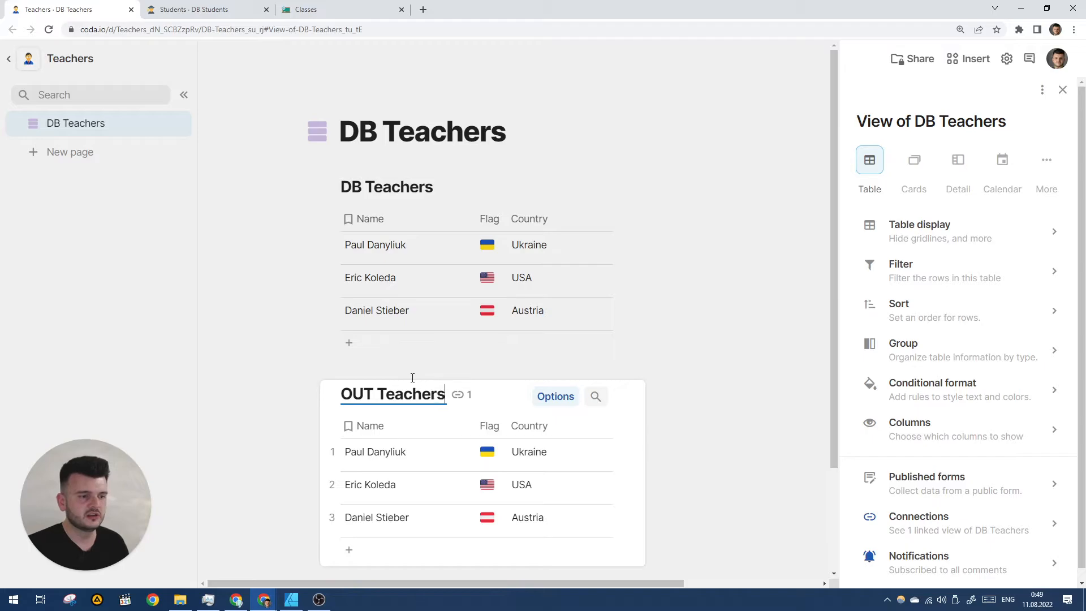
pyautogui.write('[')
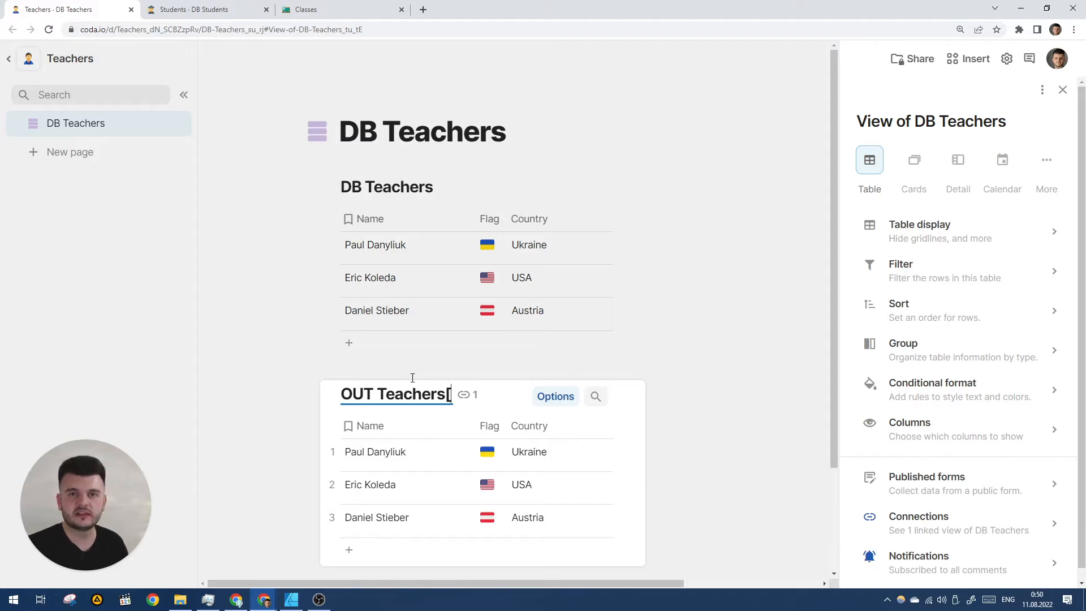
pyautogui.write('read:*]')
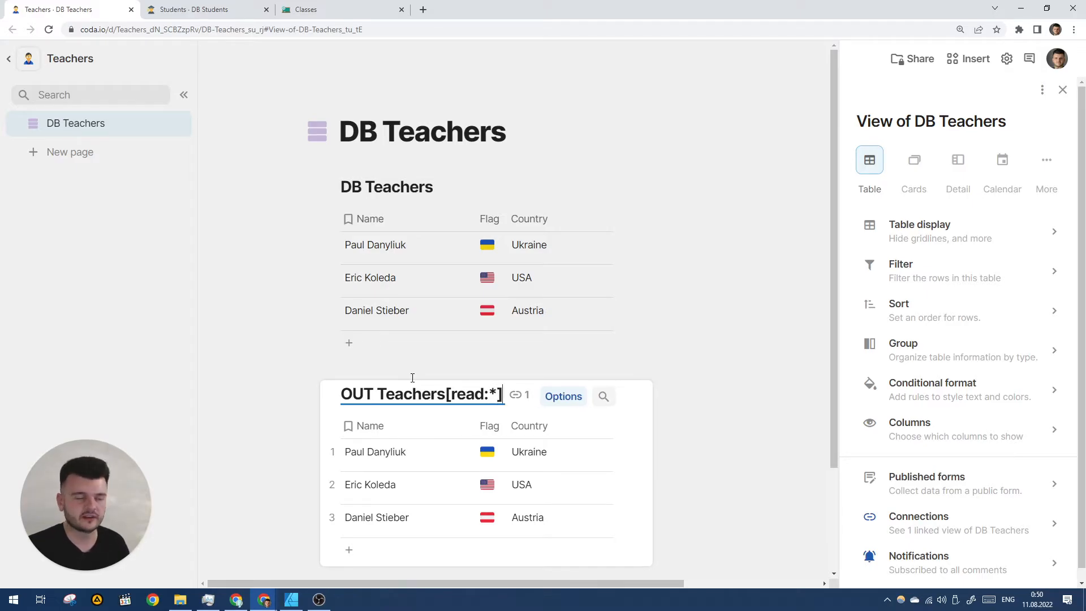
pyautogui.press('Return')
# Insert a /DB view of DB Students titled 'OUT Students[read:*]', then go back to Classes
pyautogui.click(557, 474)
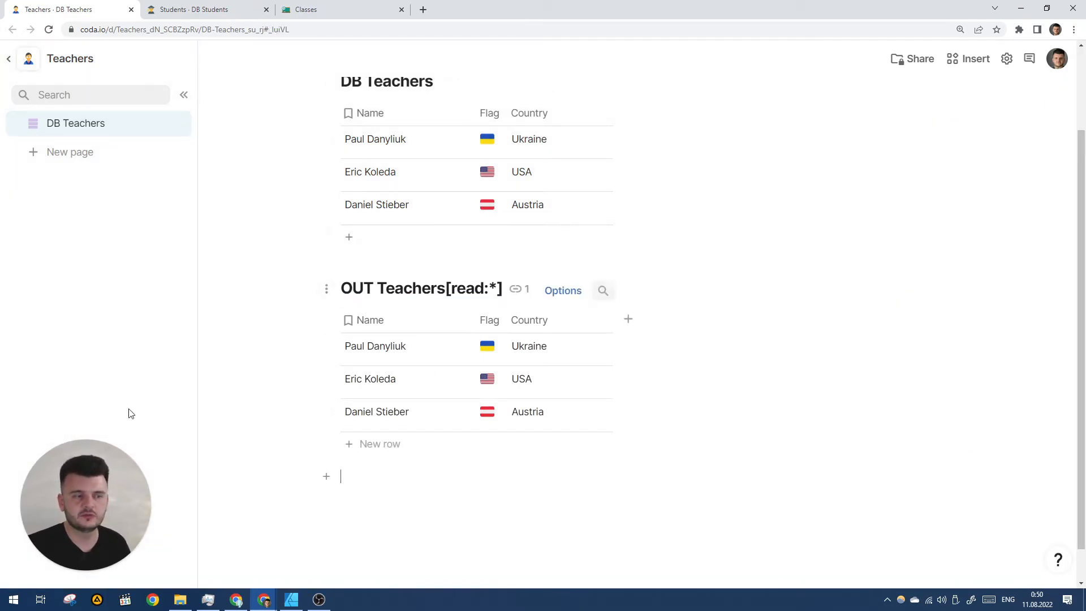
pyautogui.scroll(2, 422, 332)
pyautogui.scroll(-1, 452, 366)
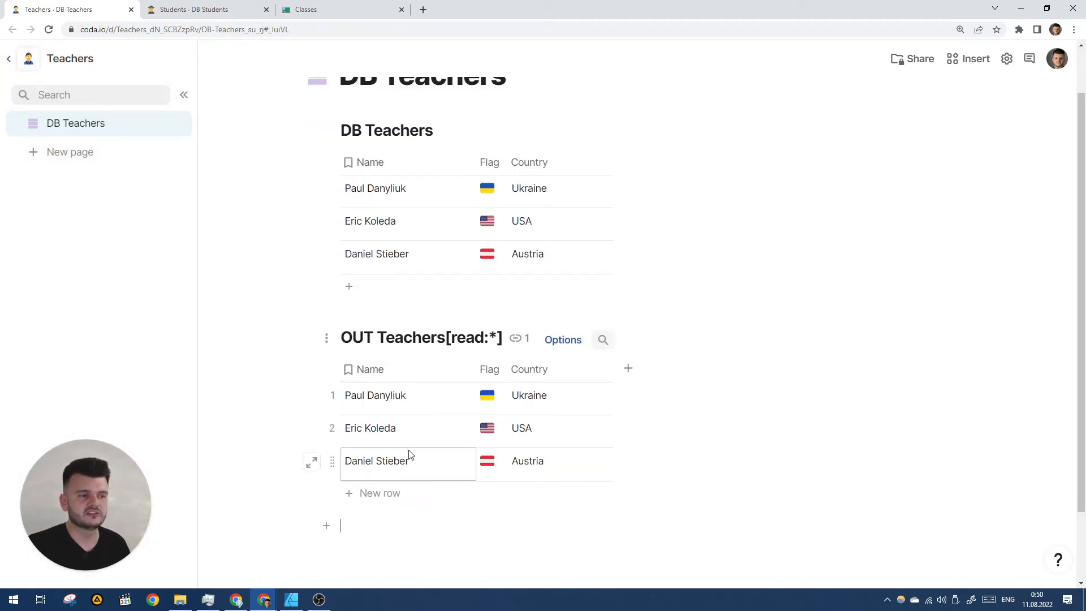
pyautogui.click(195, 6)
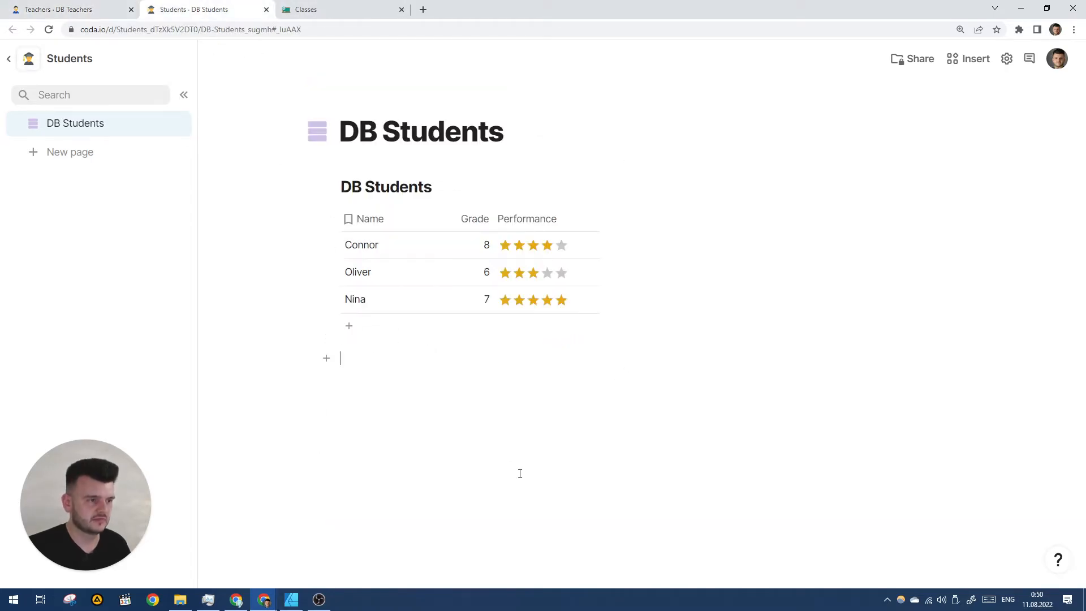
pyautogui.write('/')
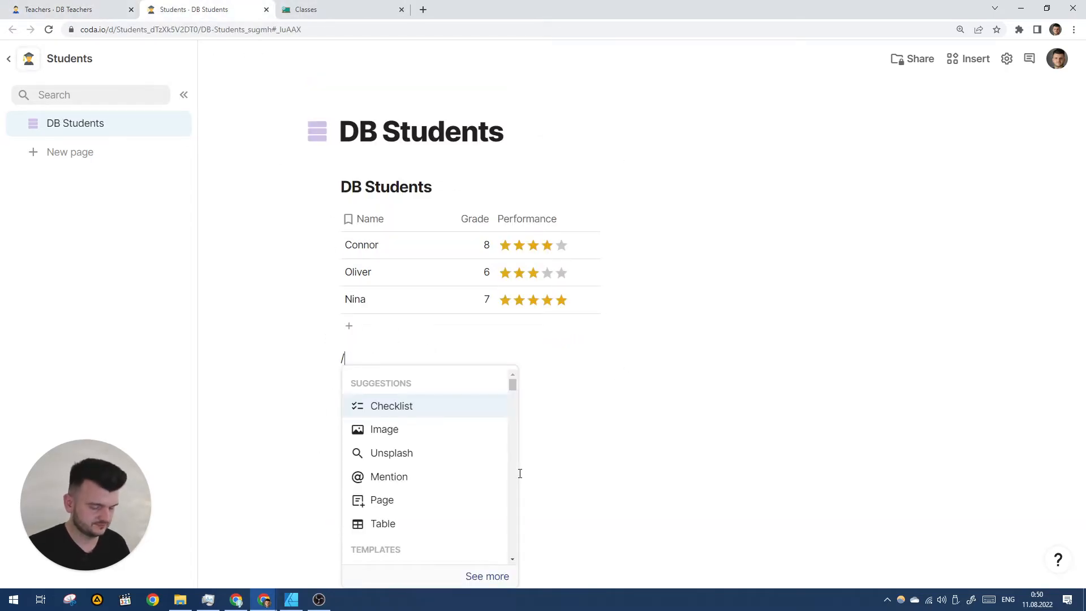
pyautogui.write('DB')
pyautogui.press('Return')
pyautogui.write('OUT')
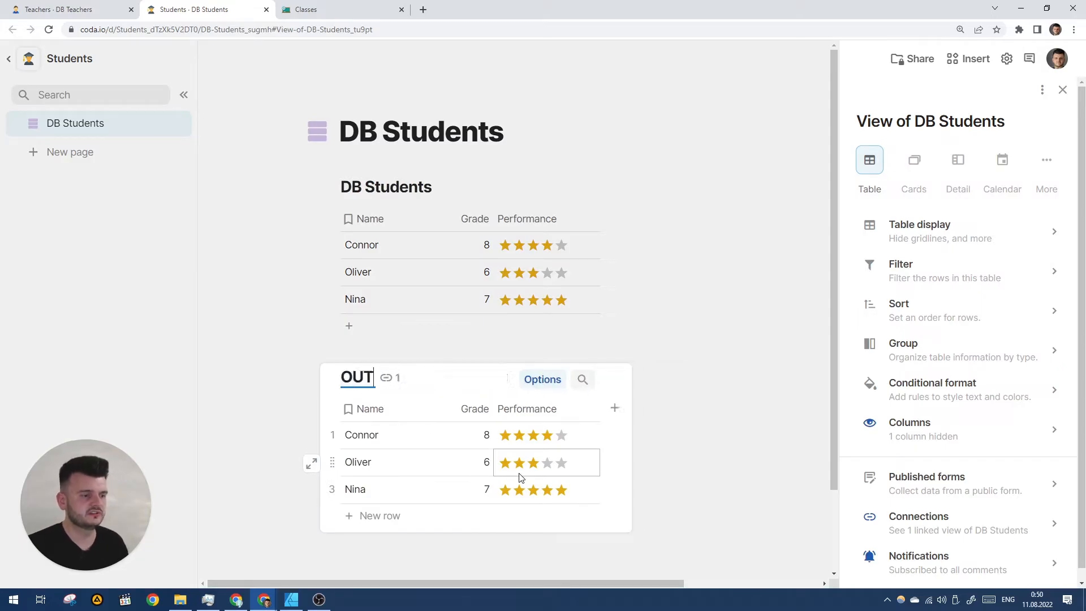
pyautogui.write(' Students')
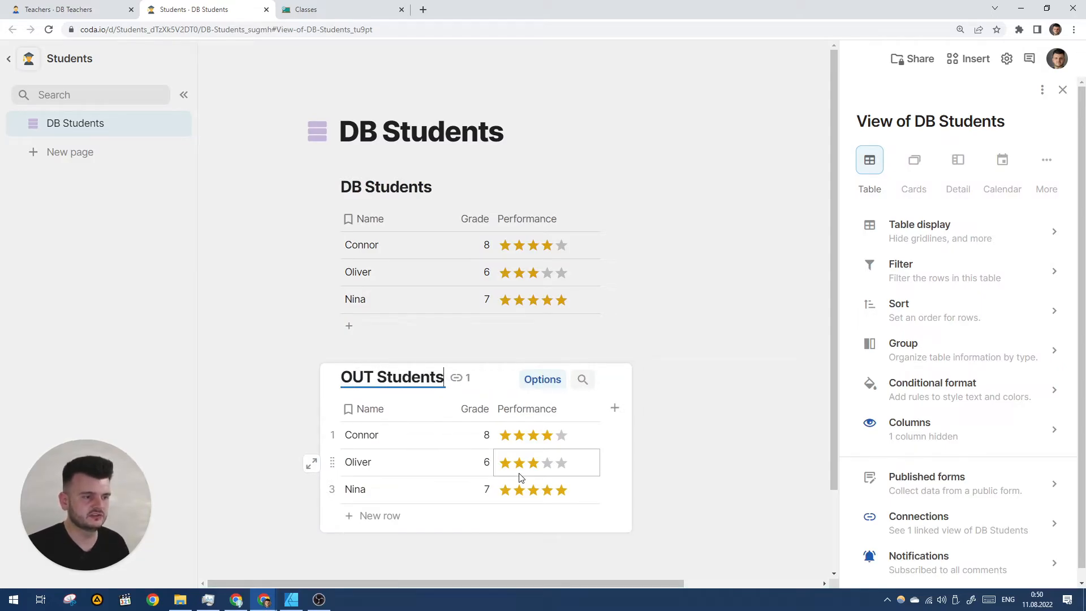
pyautogui.write('[read:*]')
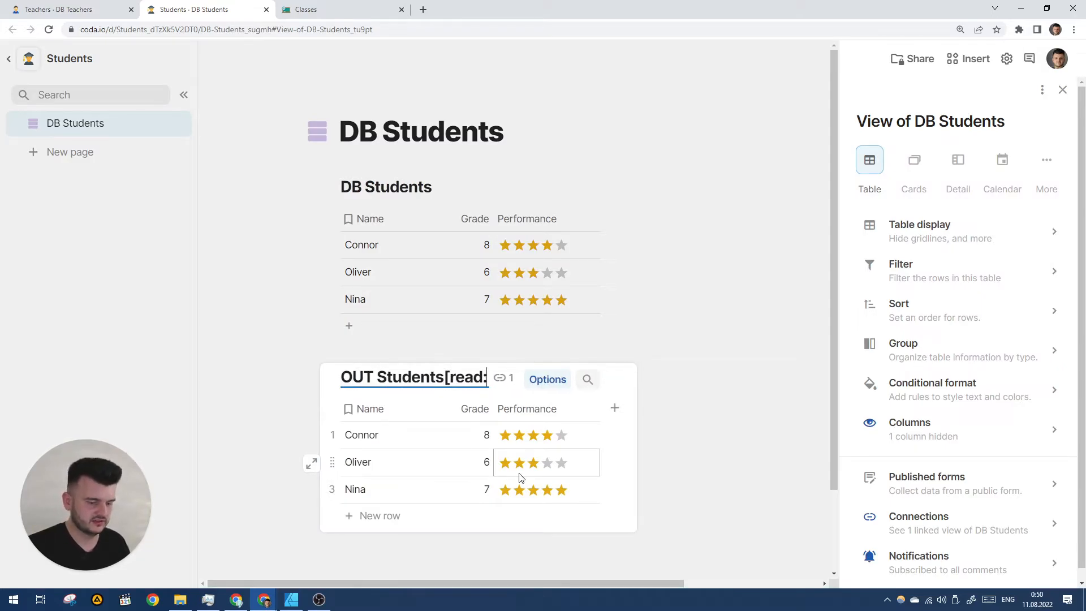
pyautogui.press('Return')
pyautogui.click(618, 315)
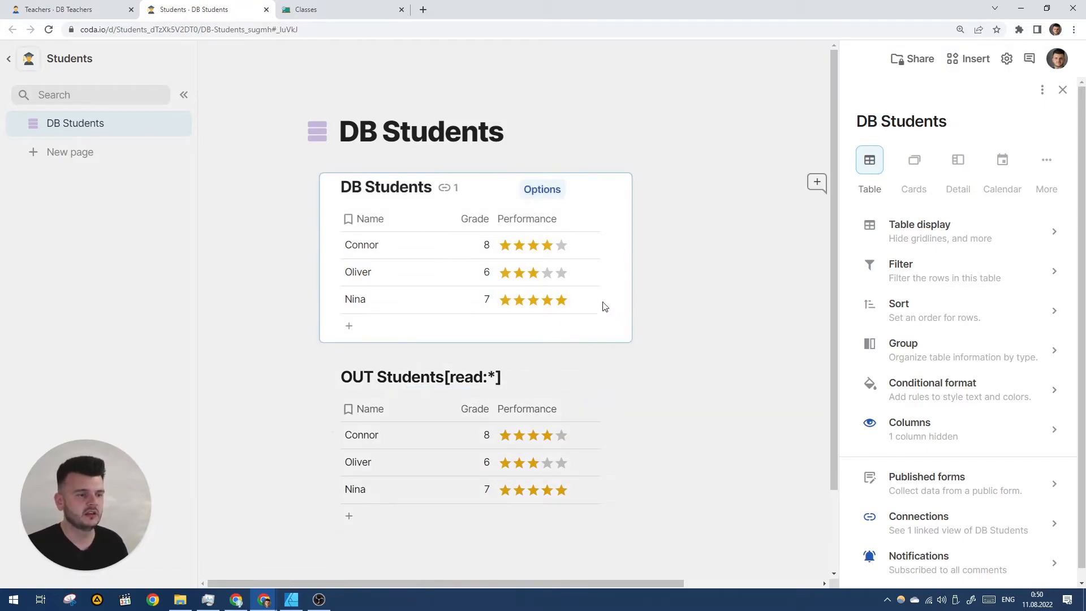
pyautogui.click(335, 8)
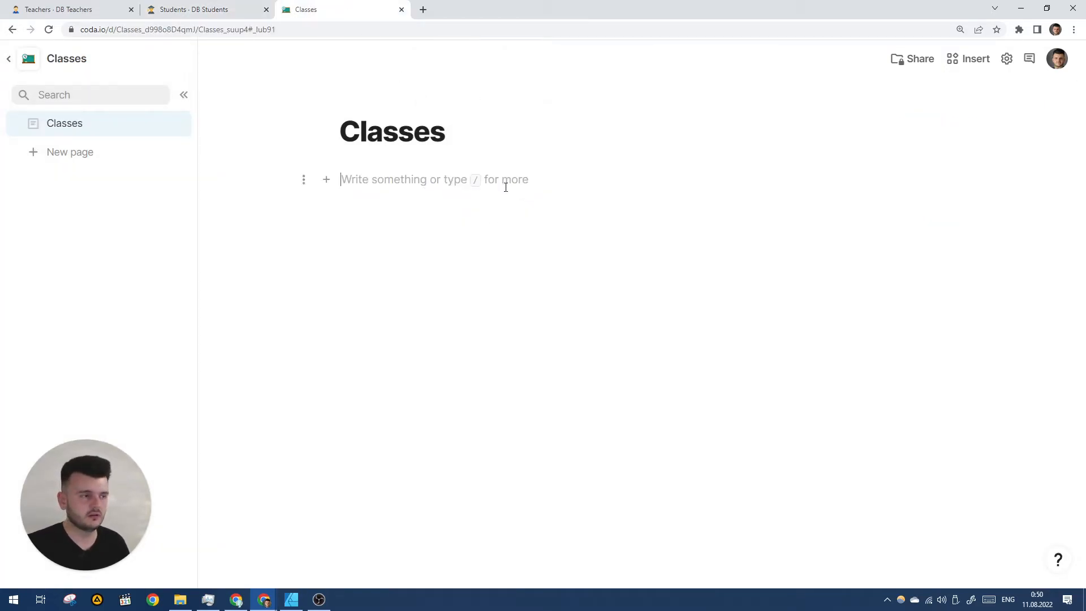
# Add Sync Tables Pro via /sync, connect the account, and allow shared users to view data and take actions
pyautogui.write('/sync')
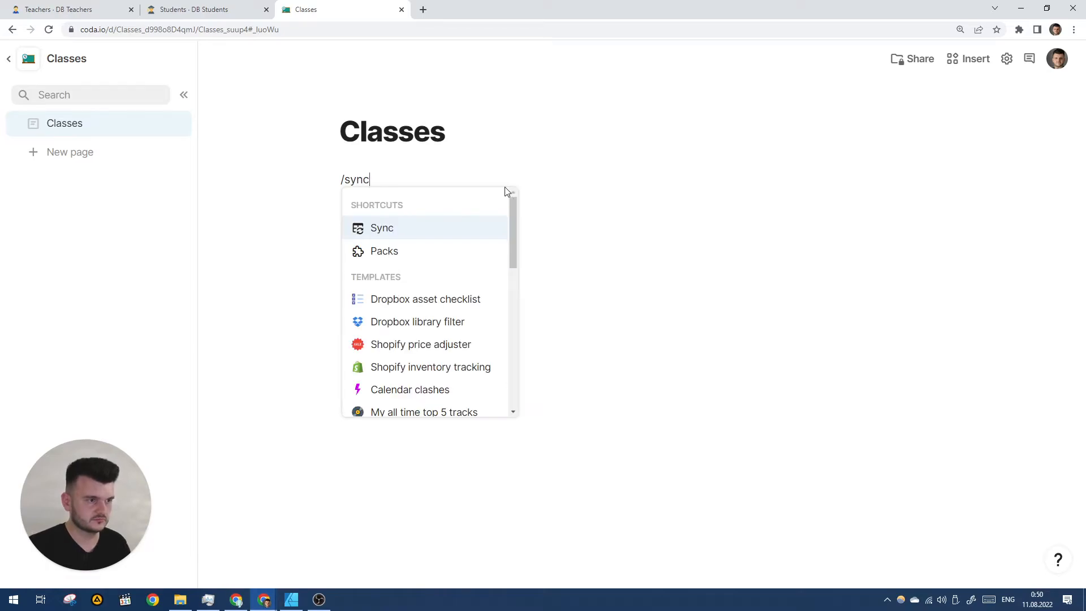
pyautogui.click(389, 298)
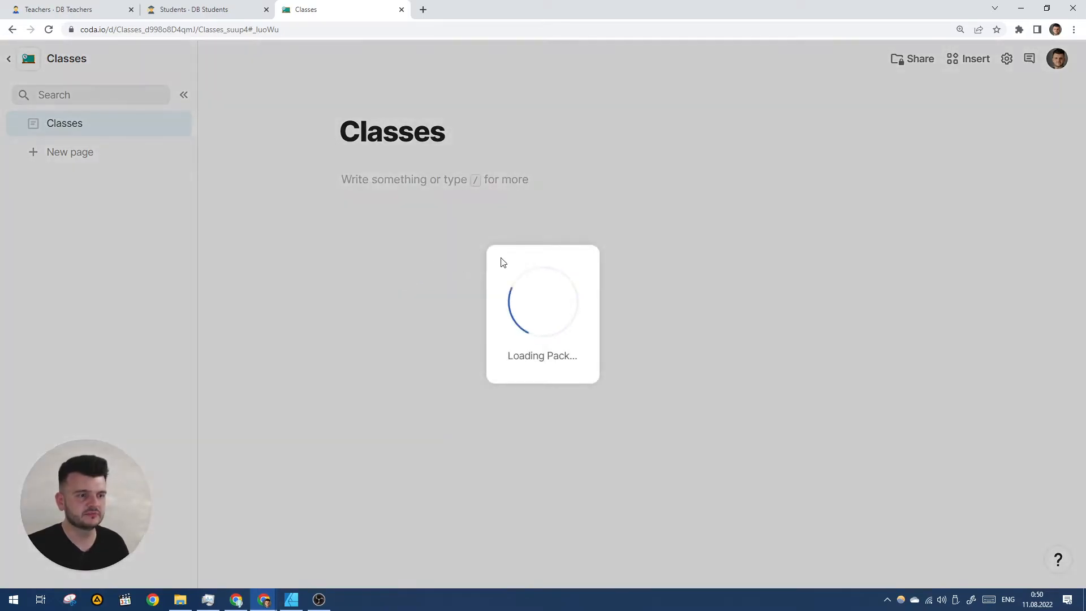
pyautogui.click(810, 259)
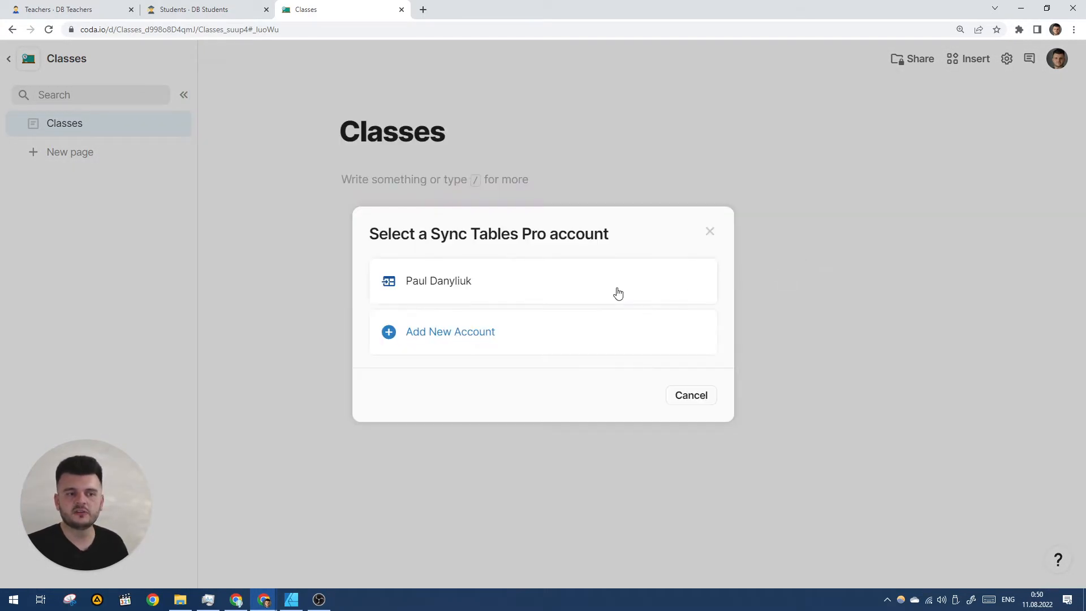
pyautogui.click(556, 291)
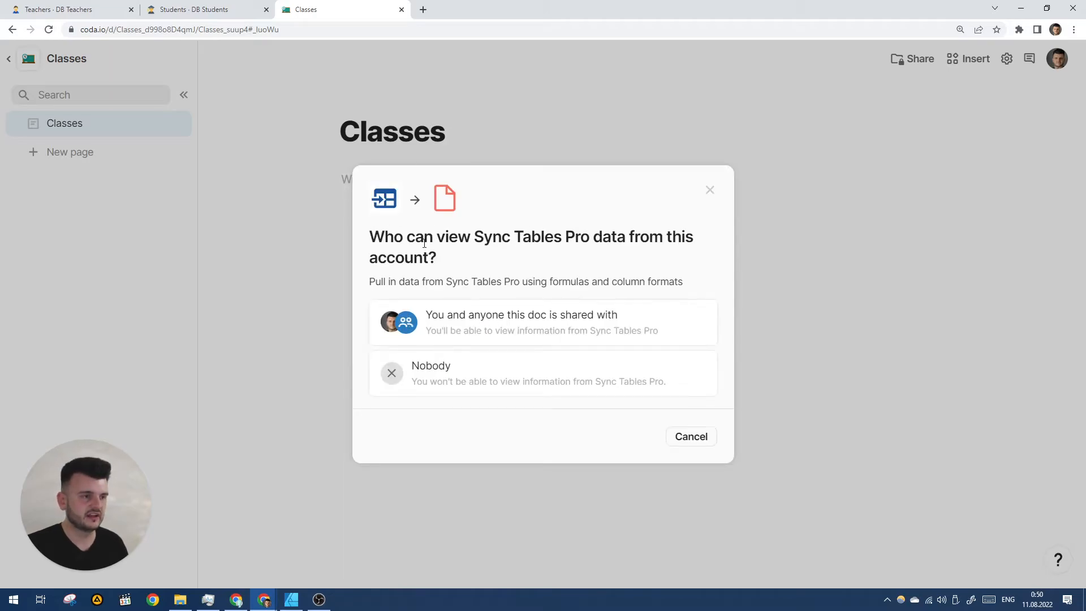
pyautogui.click(497, 332)
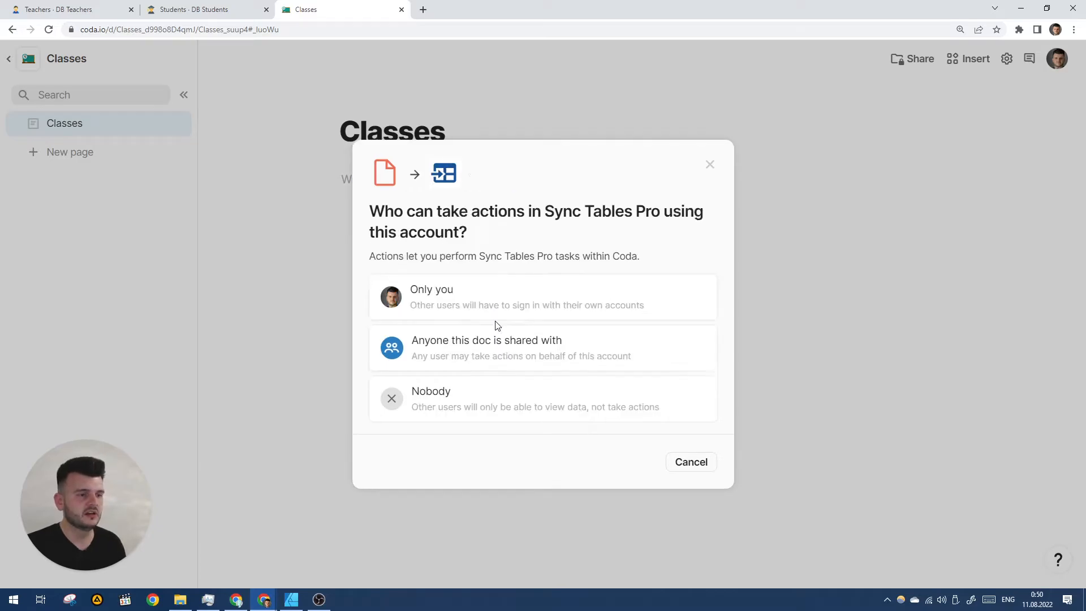
pyautogui.click(498, 355)
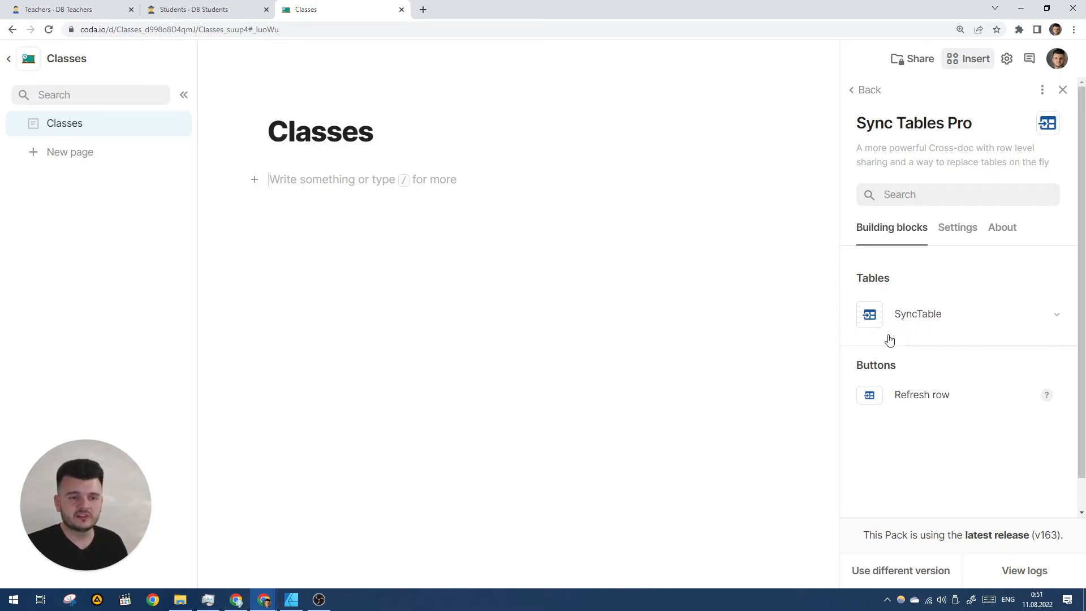
pyautogui.click(968, 317)
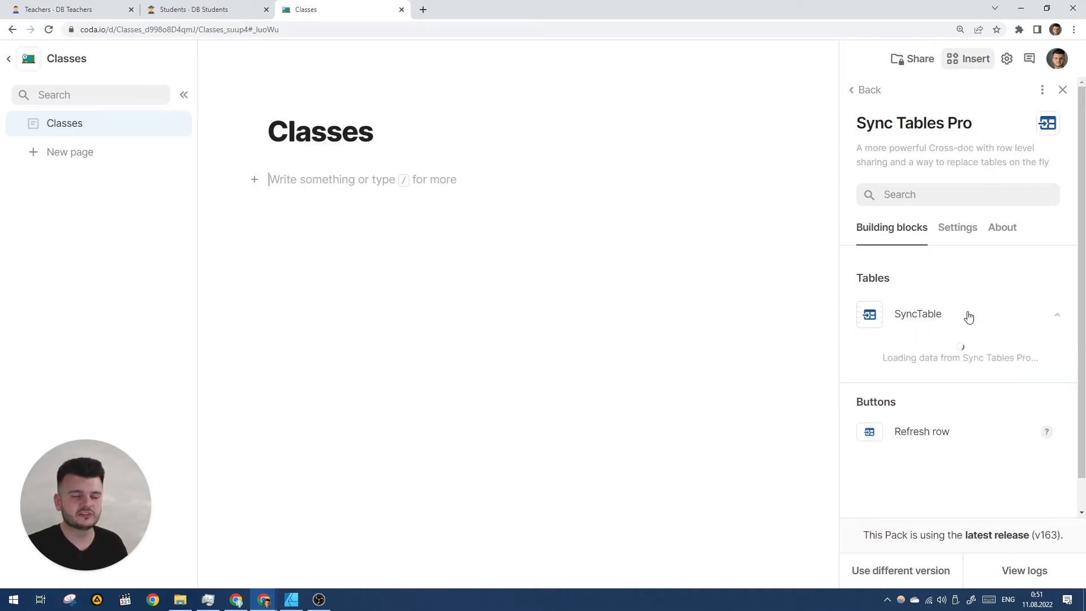
# Expand the Teachers and Students sources to reveal DB Teachers and DB Students, then visit DB Students
pyautogui.scroll(-1, 967, 315)
pyautogui.click(933, 345)
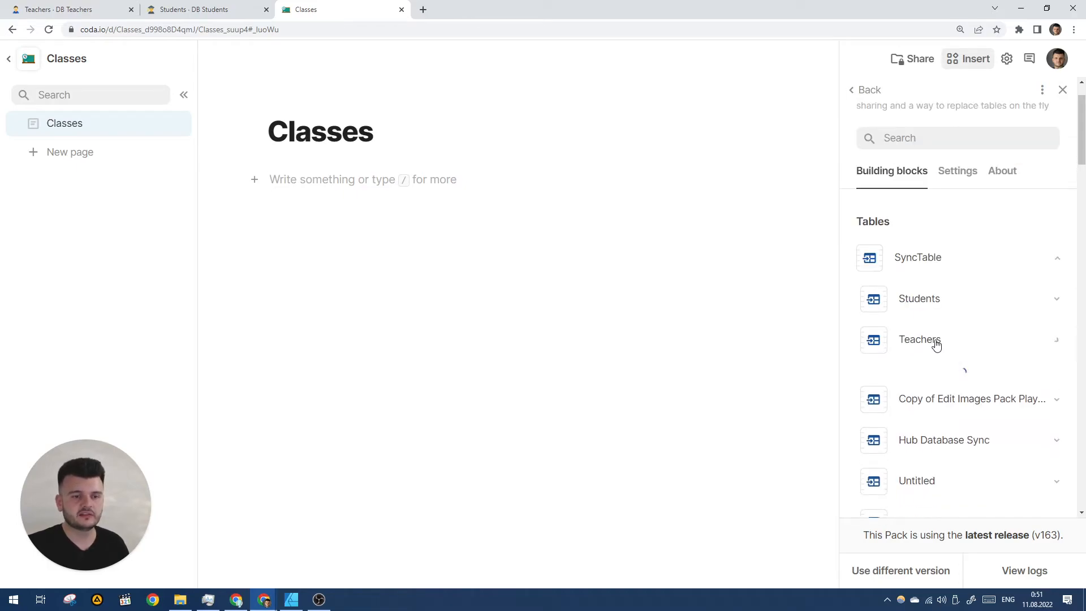
pyautogui.click(940, 299)
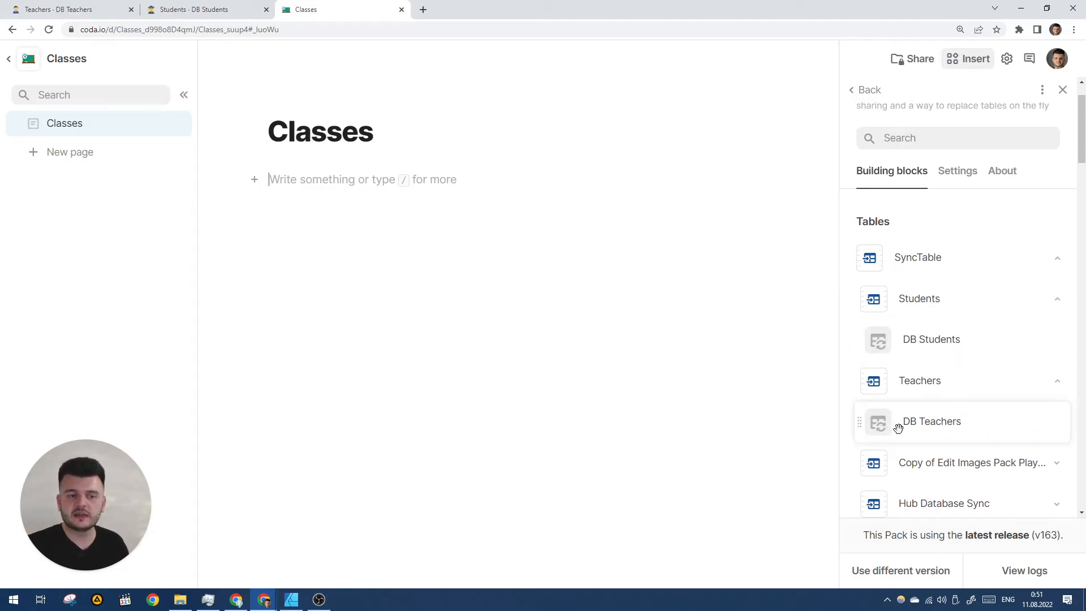
pyautogui.click(210, 9)
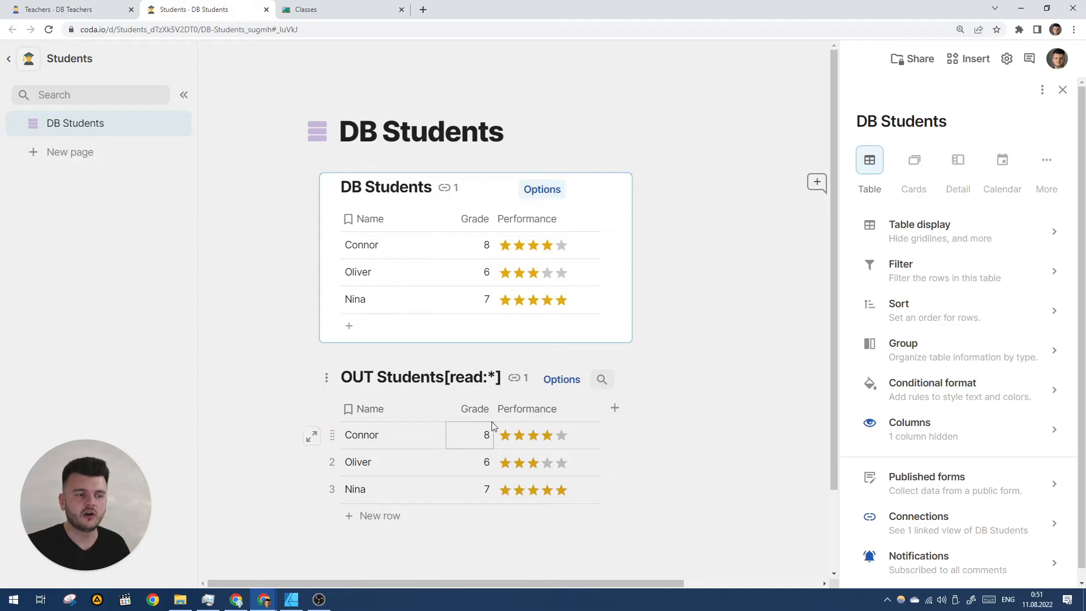
# Compare the DB Students source doc with Classes, ending back on the Classes doc
pyautogui.click(317, 9)
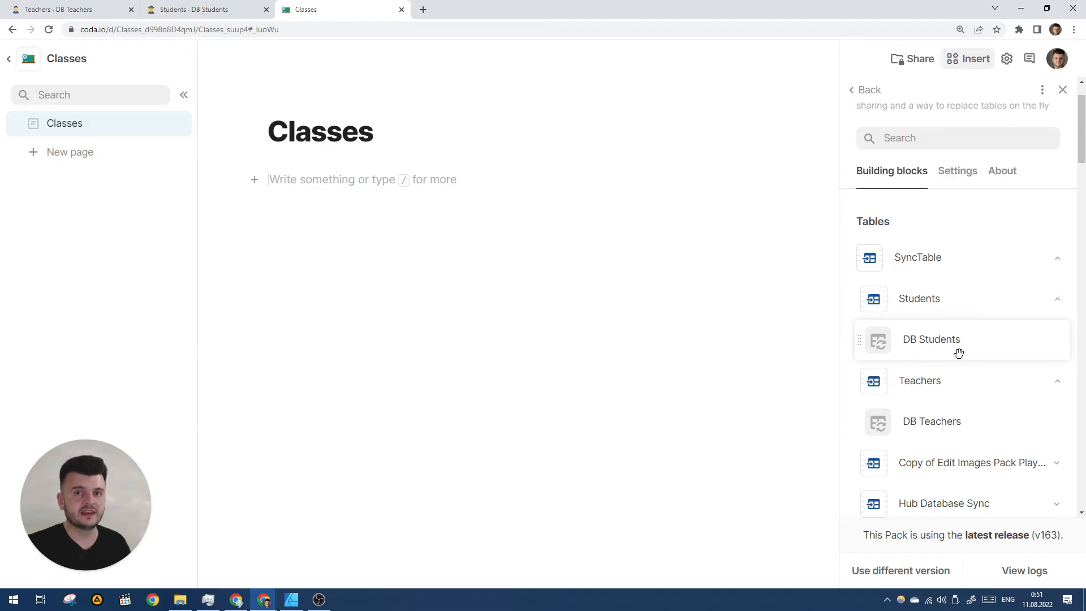
pyautogui.hotkey('ctrl', 'shift', 'Tab')
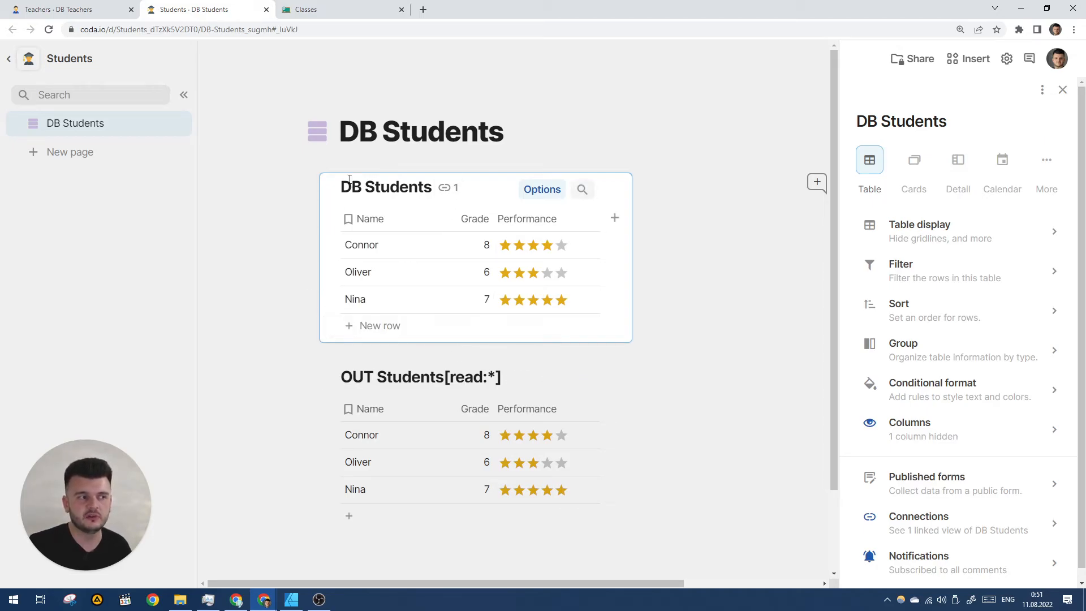
pyautogui.click(333, 6)
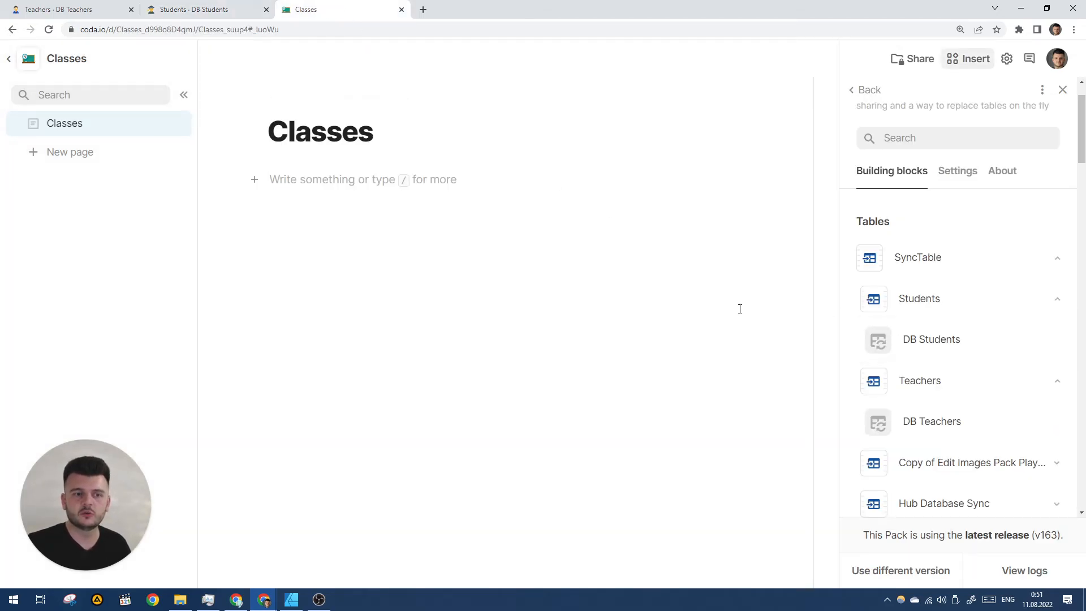
pyautogui.click(204, 9)
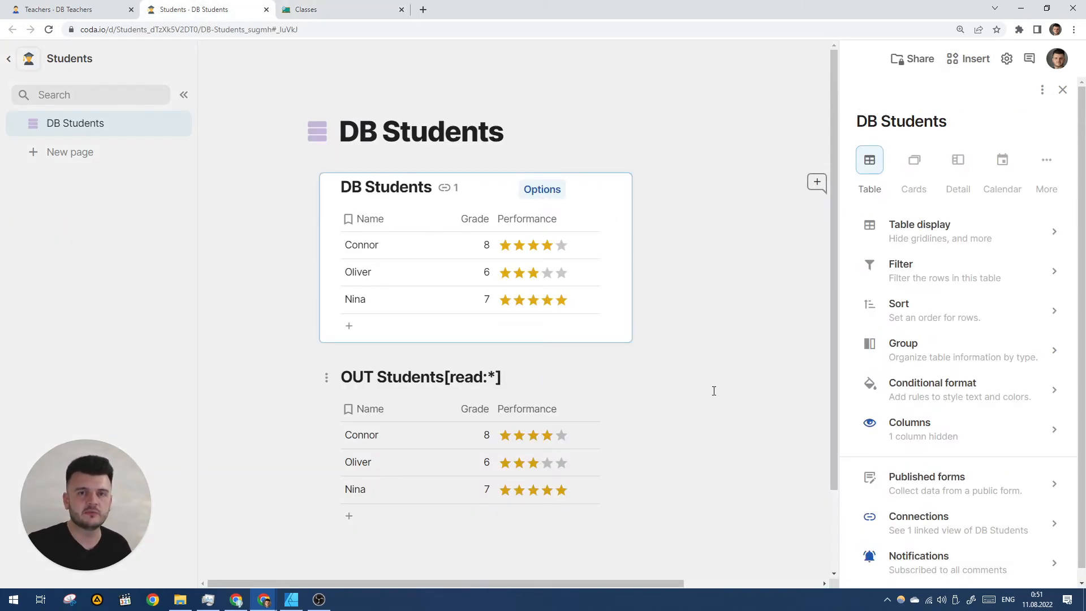
pyautogui.click(321, 6)
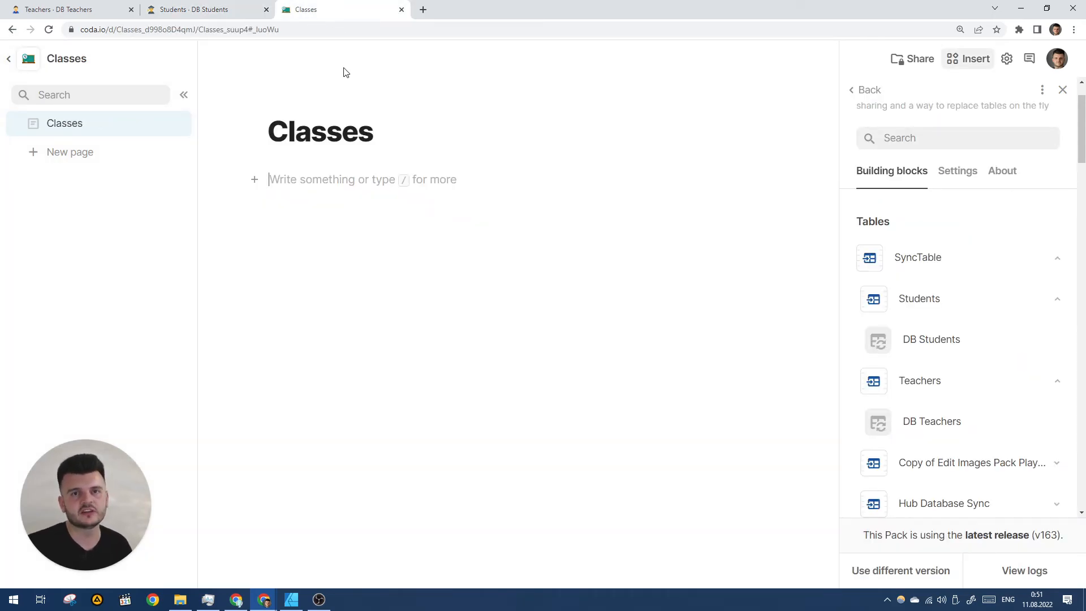
# Place DB Students and DB Teachers on the page as IN Students and IN Teachers, then close the panel
pyautogui.moveTo(897, 340); pyautogui.dragTo(362, 180)
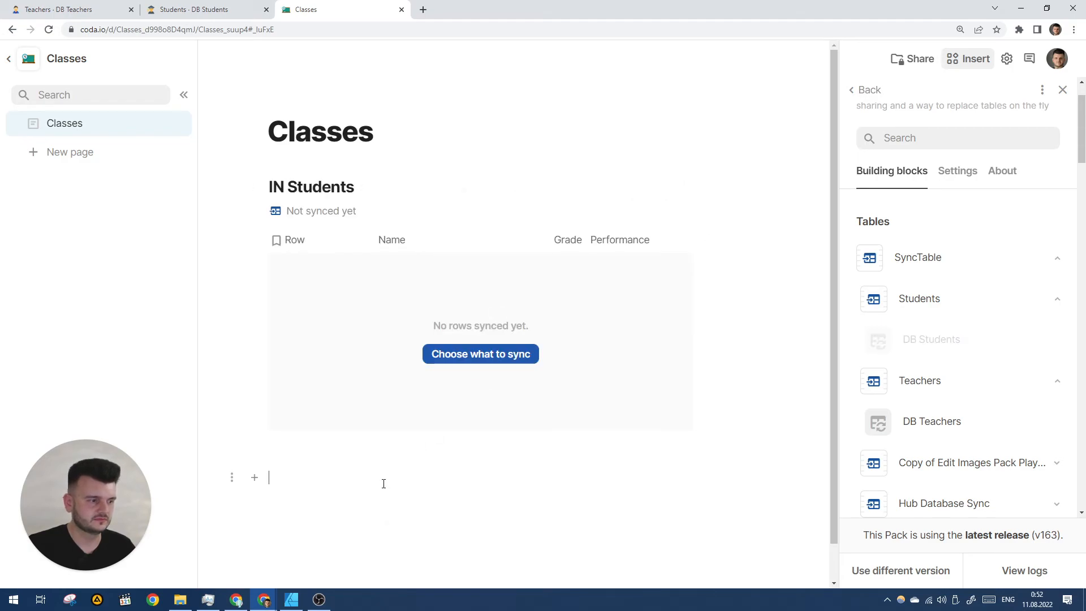
pyautogui.moveTo(906, 400); pyautogui.dragTo(464, 504)
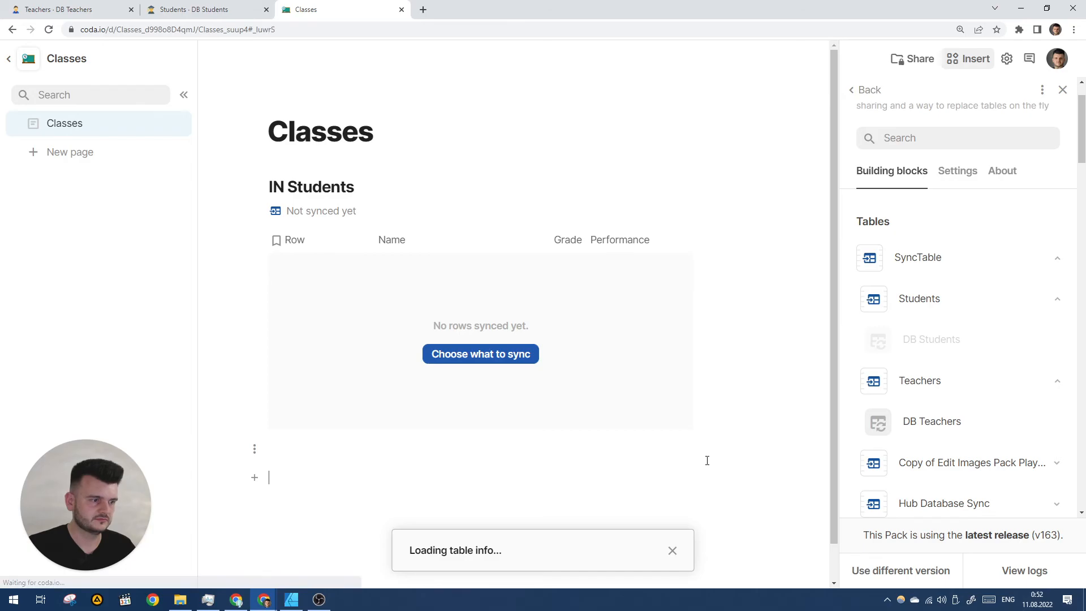
pyautogui.scroll(-1, 703, 462)
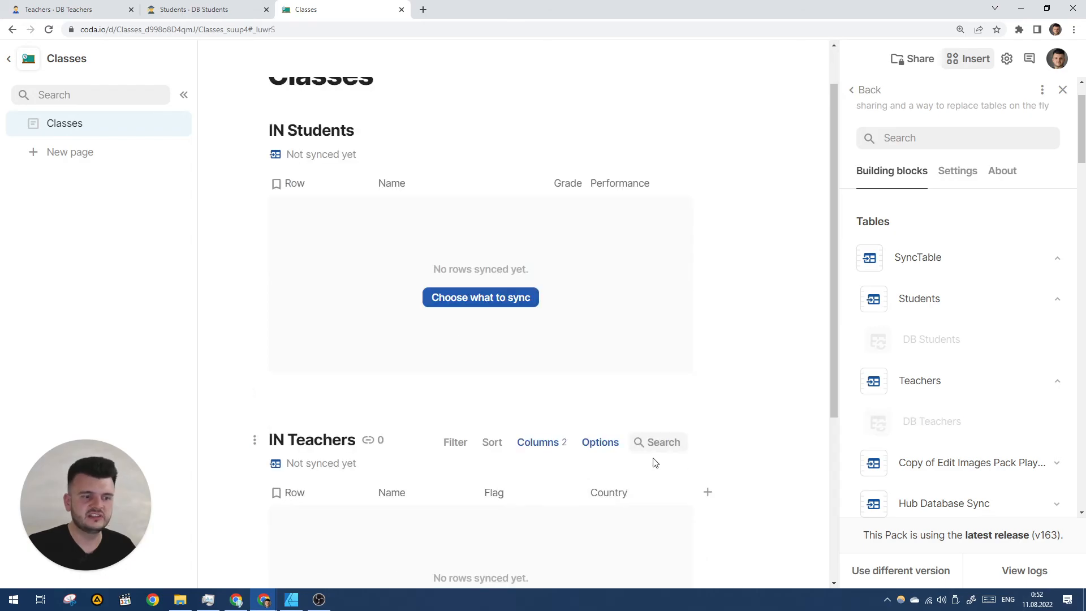
pyautogui.scroll(-1, 638, 468)
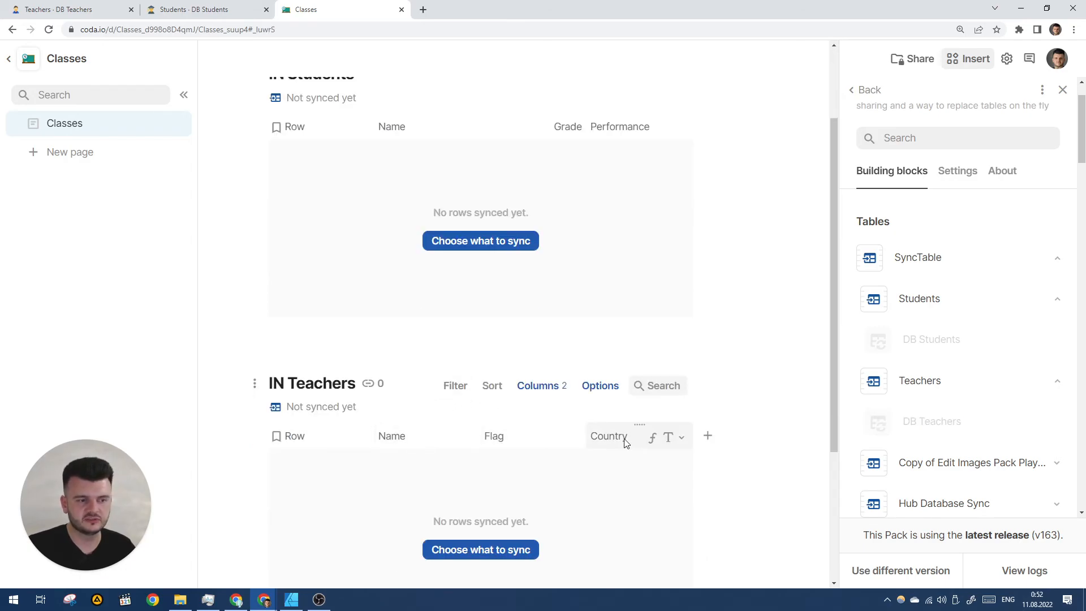
pyautogui.scroll(2, 628, 441)
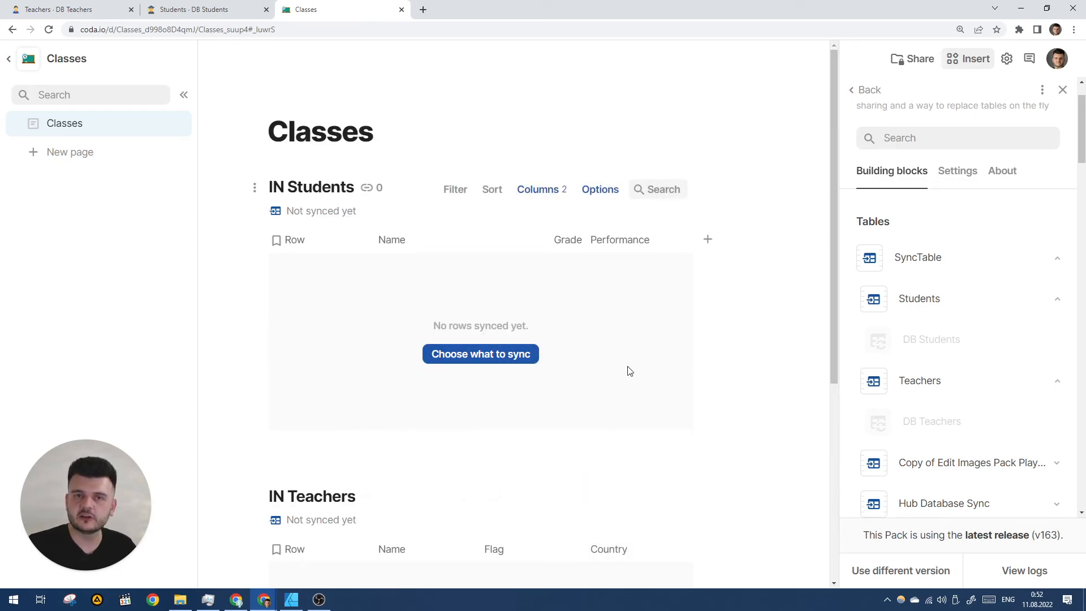
pyautogui.click(1062, 89)
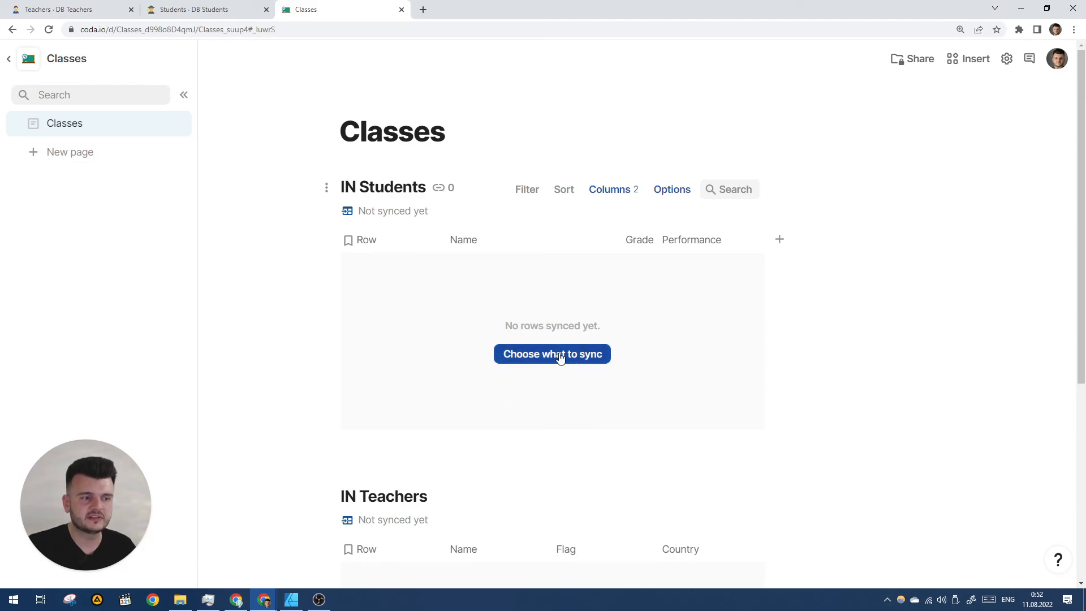
pyautogui.click(560, 360)
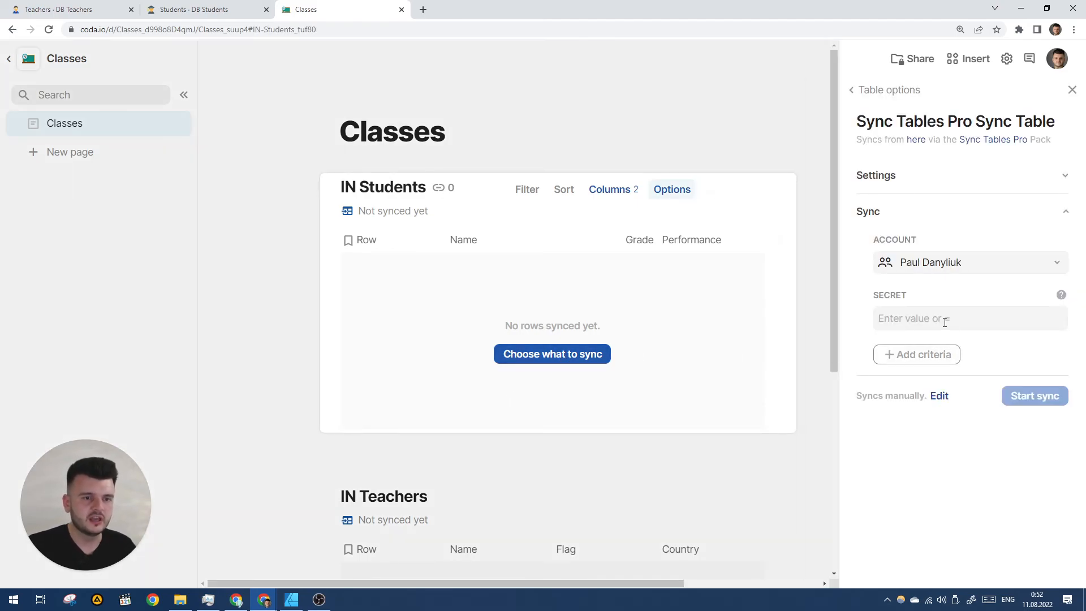
pyautogui.click(213, 8)
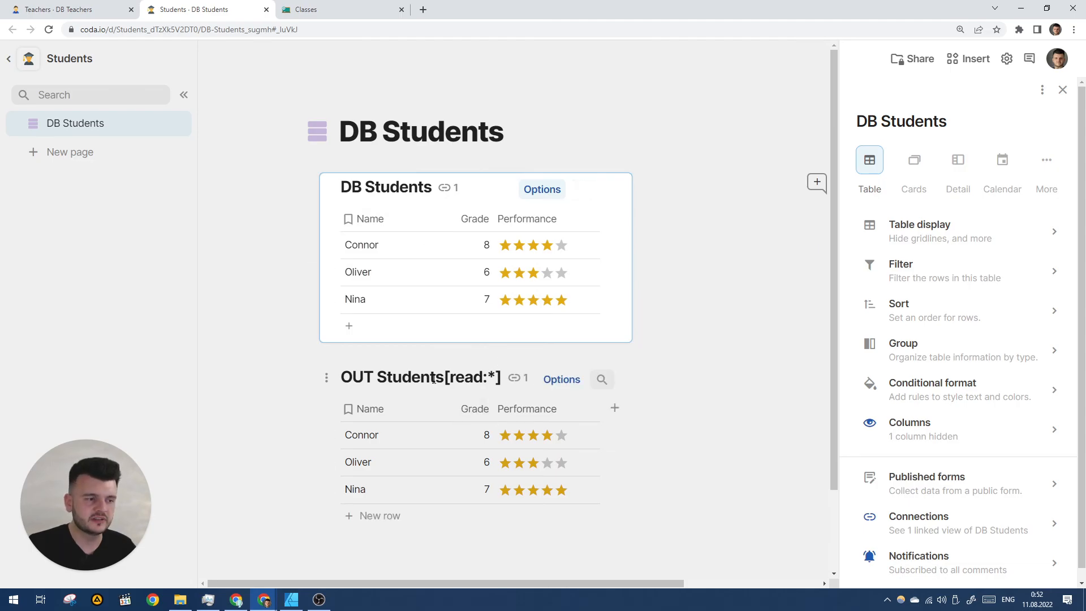
pyautogui.click(306, 10)
pyautogui.click(935, 318)
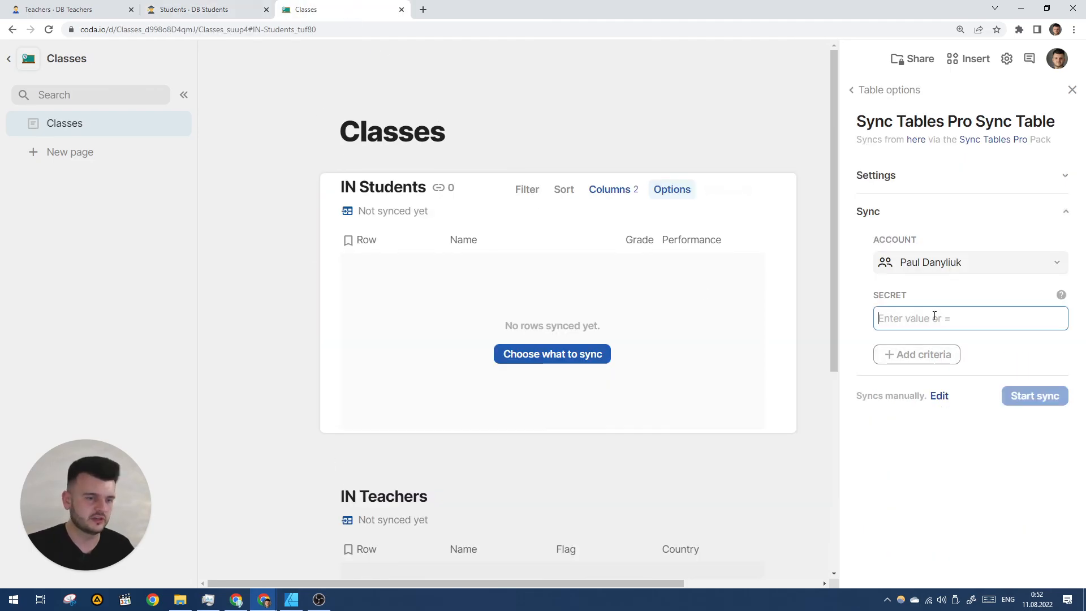
pyautogui.write('123')
pyautogui.click(944, 344)
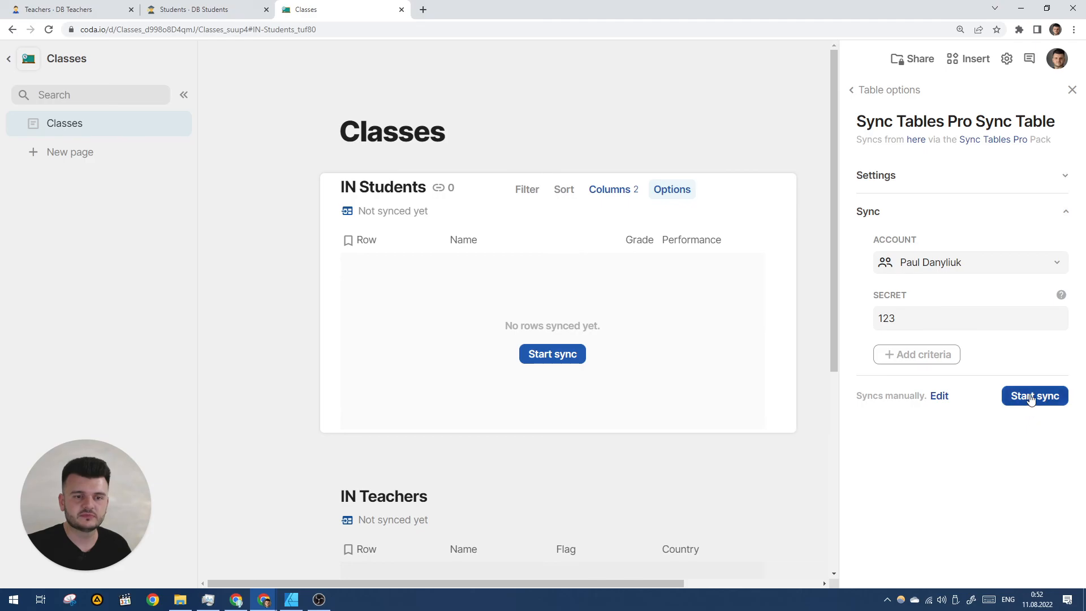
pyautogui.click(1034, 395)
pyautogui.click(949, 318)
pyautogui.write('123')
pyautogui.click(1023, 395)
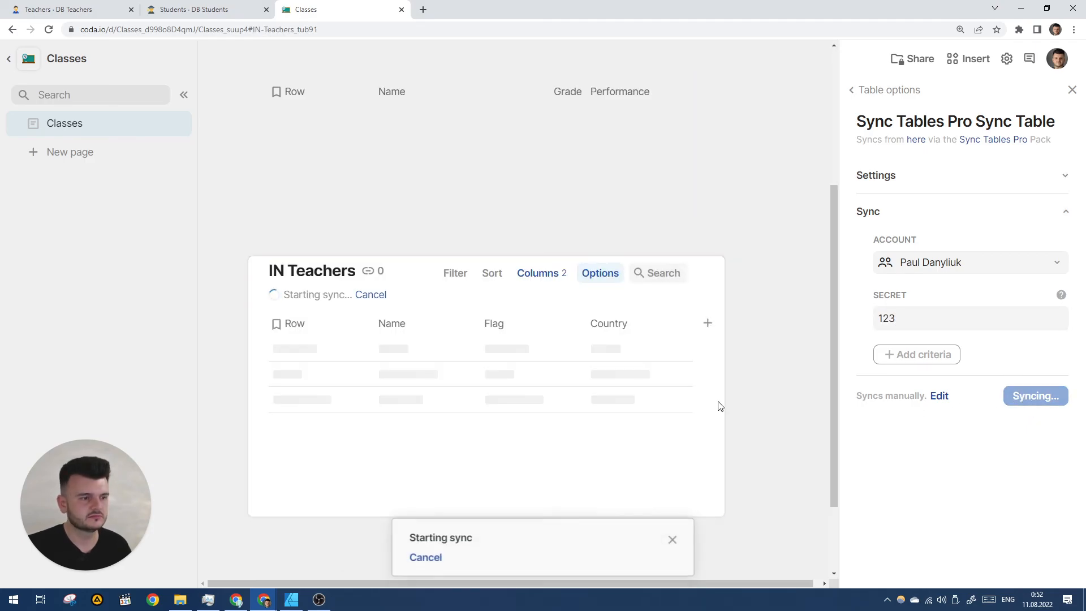
# Narrow IN Teachers' Flag column and set its image width to 2 for small flag thumbnails
pyautogui.scroll(3, 793, 331)
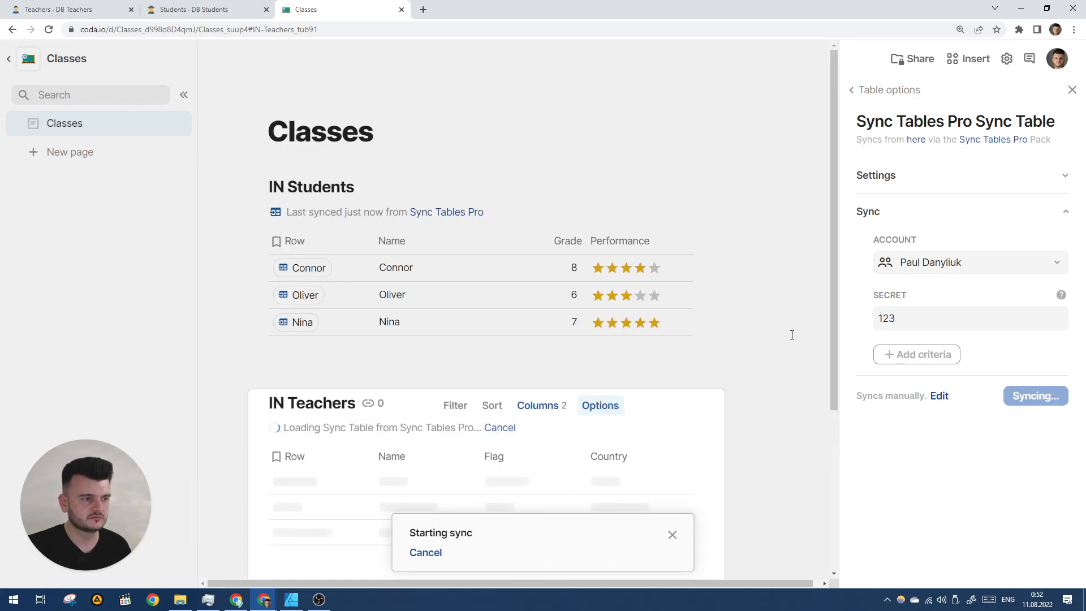
pyautogui.scroll(-2, 792, 335)
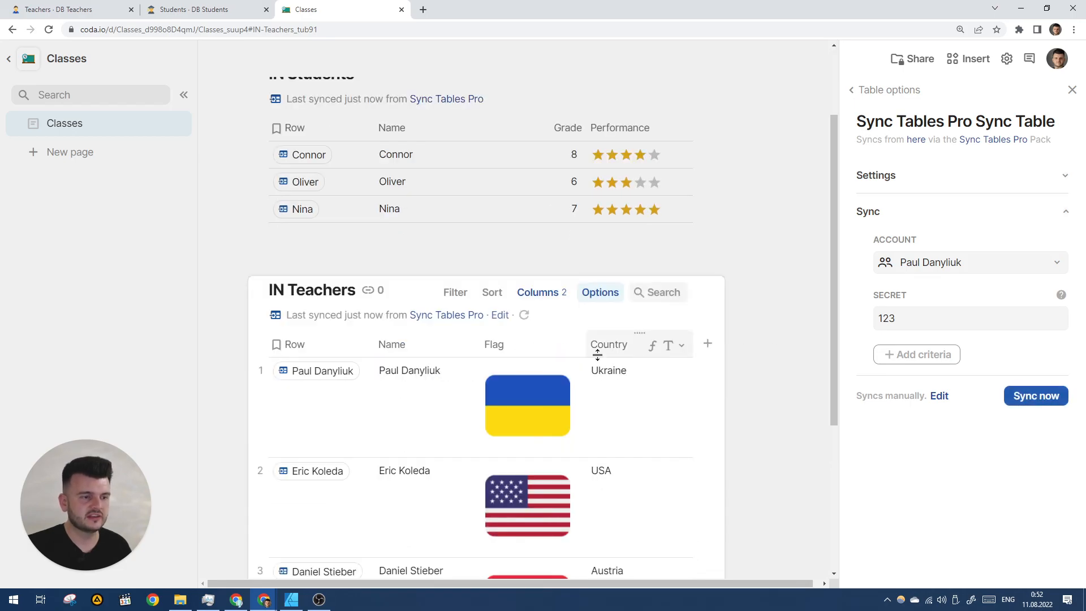
pyautogui.moveTo(585, 345); pyautogui.dragTo(543, 345)
pyautogui.click(531, 345)
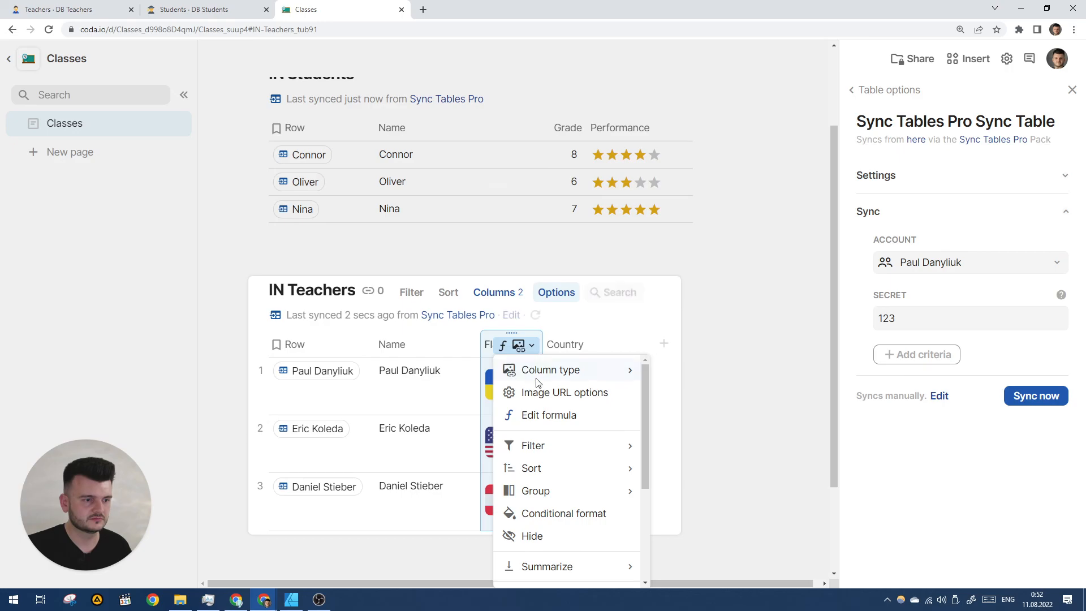
pyautogui.click(563, 392)
pyautogui.click(550, 210)
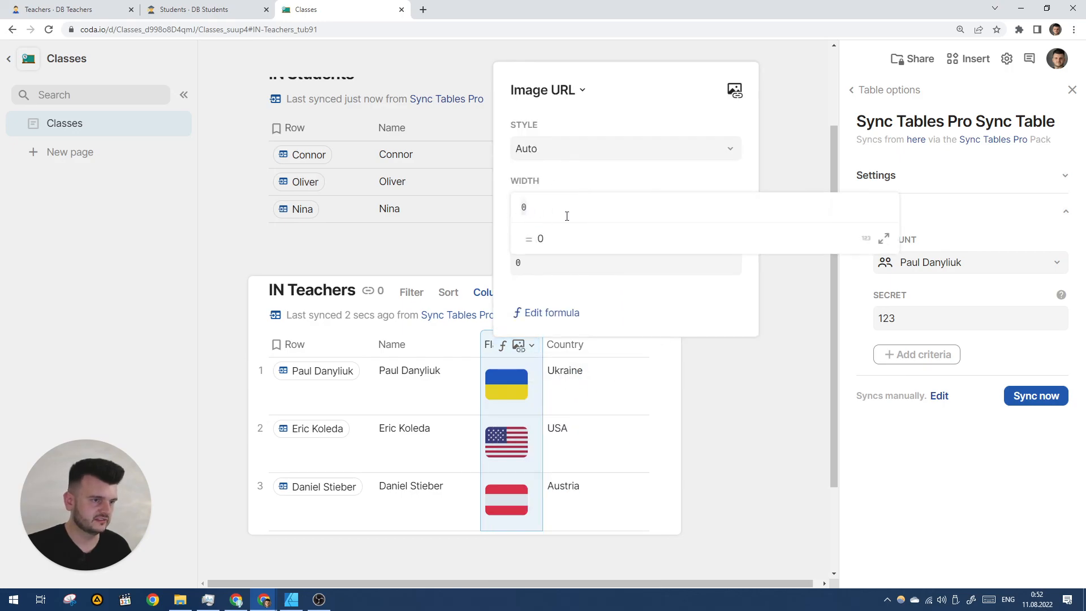
pyautogui.write('2')
pyautogui.press('Return')
pyautogui.click(619, 380)
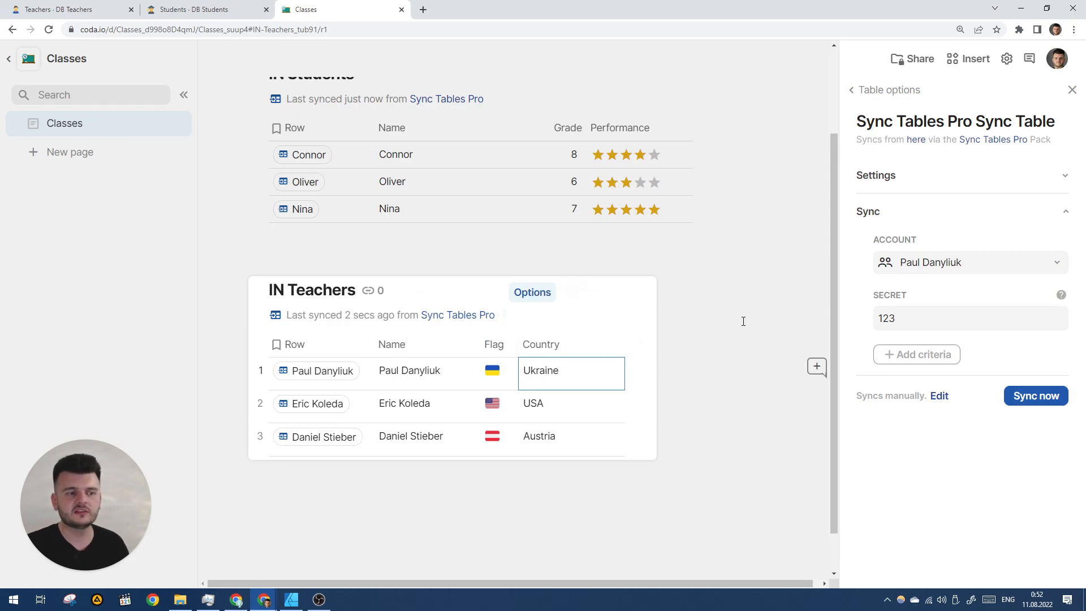
pyautogui.click(757, 344)
pyautogui.scroll(2, 757, 345)
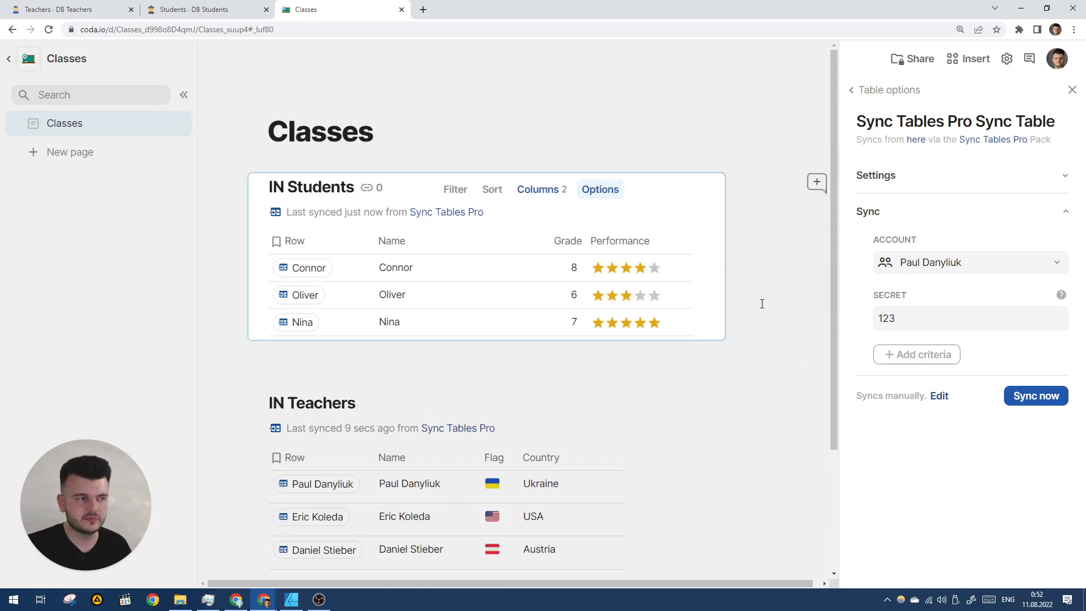